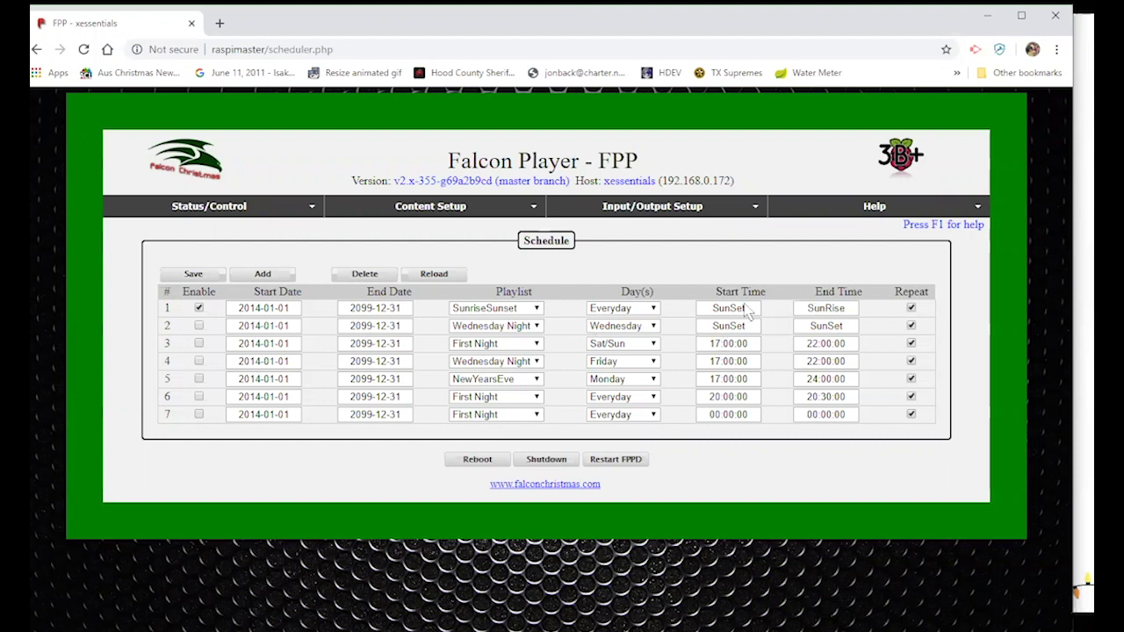
Open the time configuration page and review the clock, NTP, time zone and geographic location settings.
{"action": "left_click", "coordinate": [216, 207]}
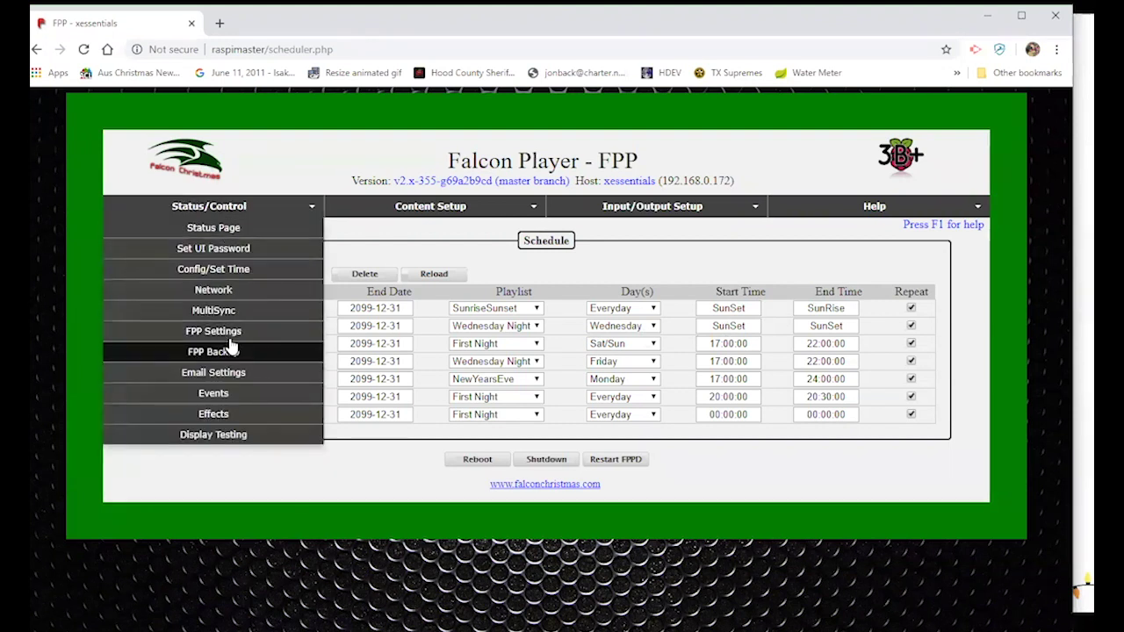
{"action": "left_click", "coordinate": [260, 271]}
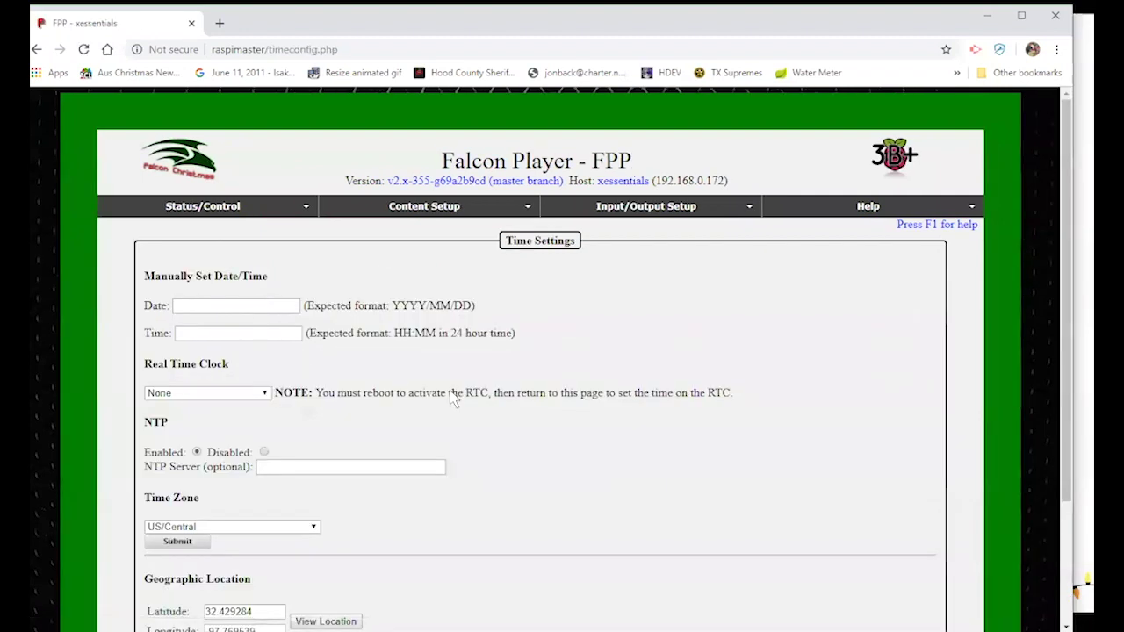
{"action": "scroll", "coordinate": [500, 430], "scroll_direction": "down", "scroll_amount": 2}
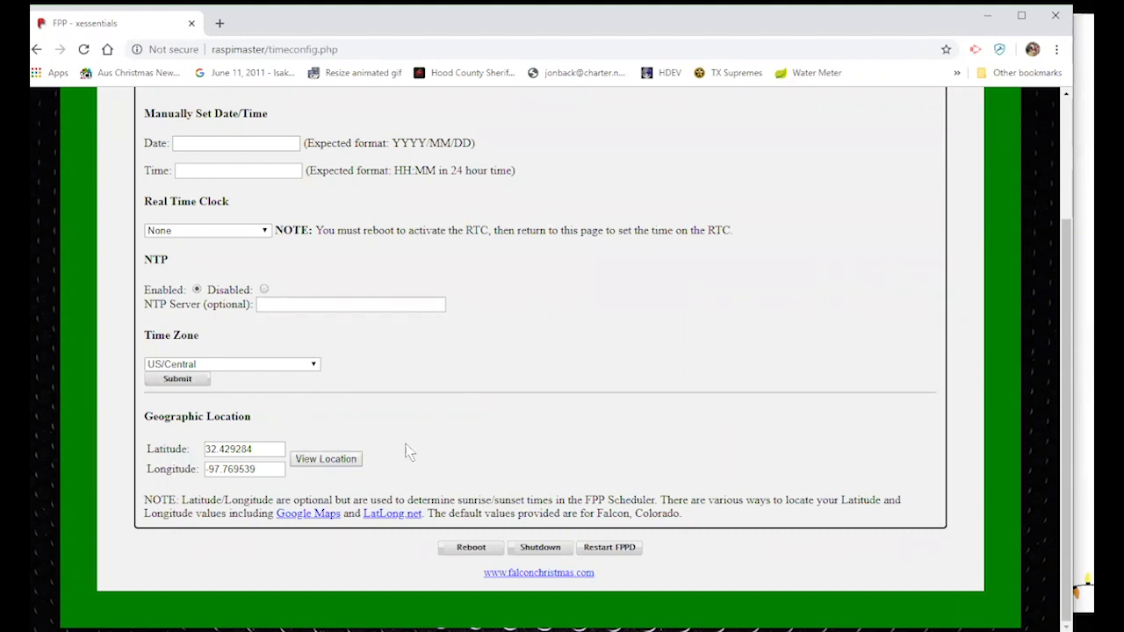
{"action": "scroll", "coordinate": [495, 435], "scroll_direction": "up", "scroll_amount": 2}
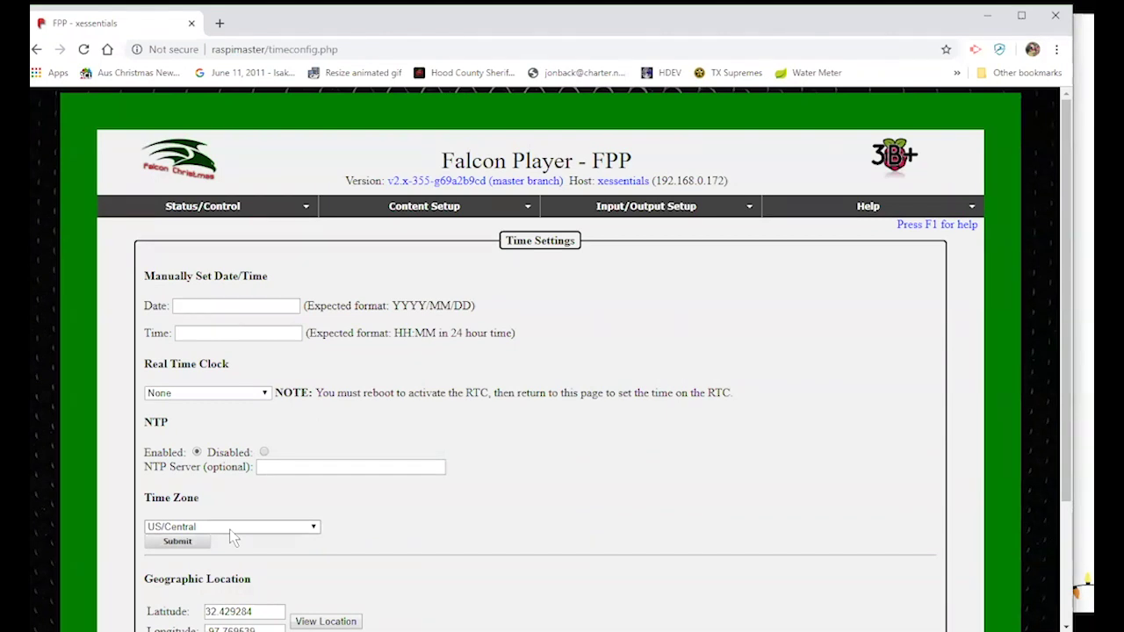
{"action": "scroll", "coordinate": [351, 514], "scroll_direction": "down", "scroll_amount": 2}
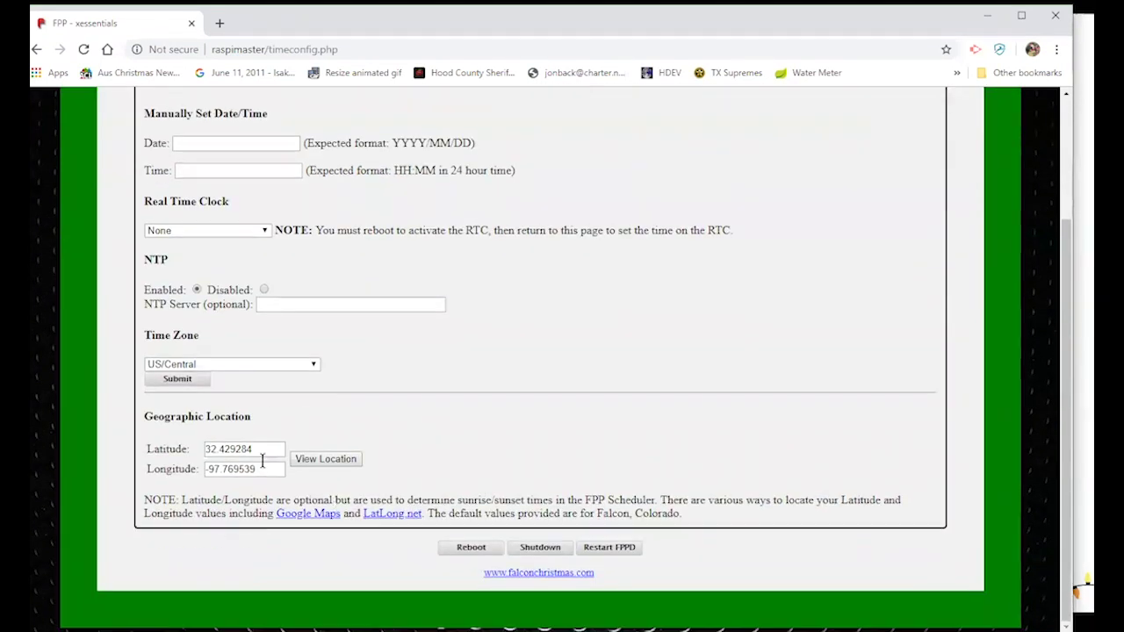
{"action": "scroll", "coordinate": [488, 437], "scroll_direction": "up", "scroll_amount": 2}
In the scheduler, set the first entry's days to a Day Mask of Sunday, Tuesday and Wednesday, and save the schedule.
{"action": "mouse_move", "coordinate": [409, 205]}
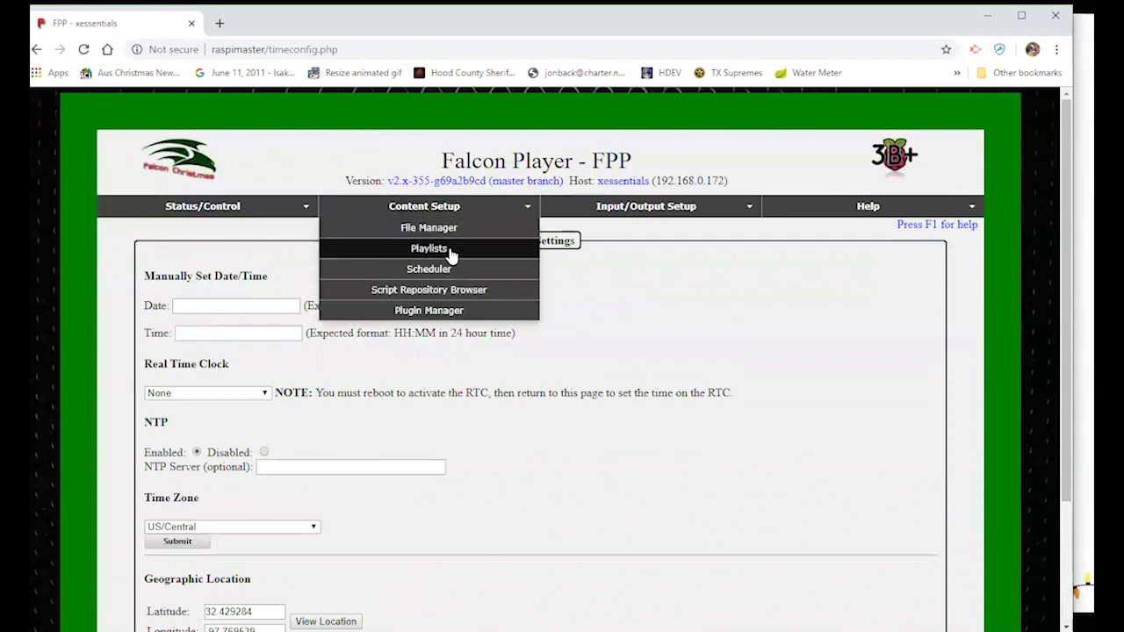
{"action": "left_click", "coordinate": [446, 271]}
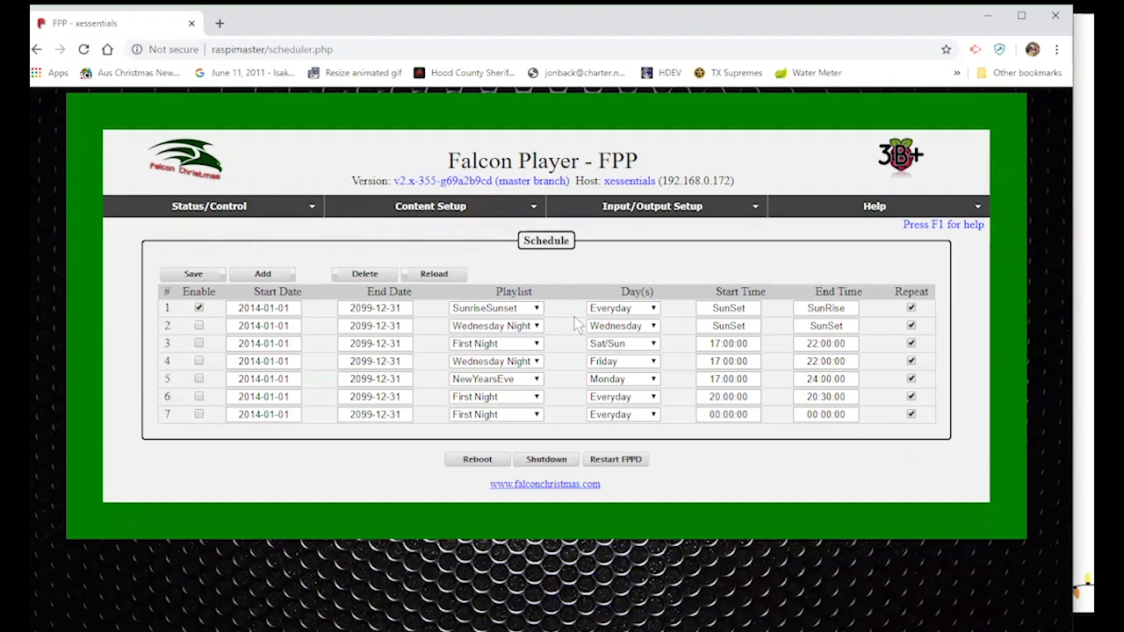
{"action": "left_click", "coordinate": [629, 309]}
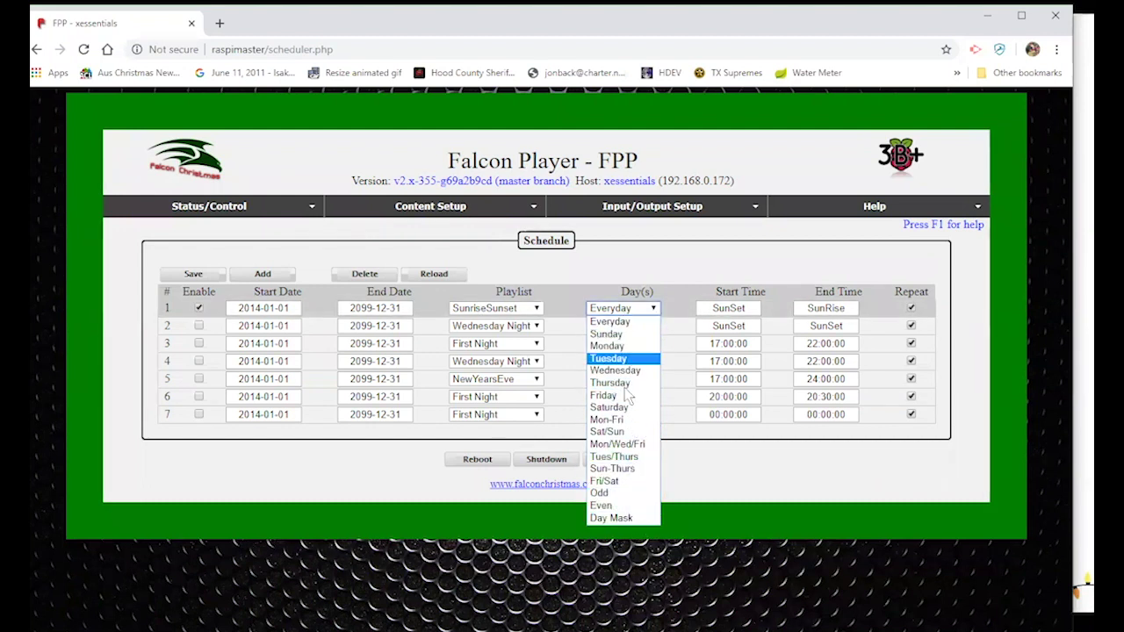
{"action": "left_click", "coordinate": [611, 519]}
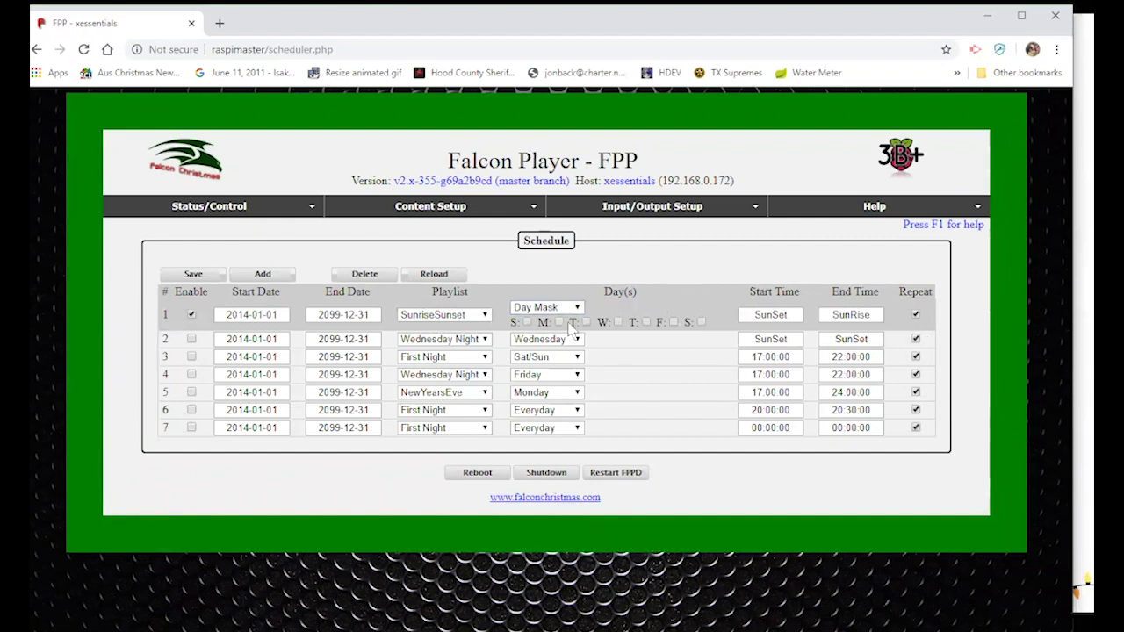
{"action": "left_click", "coordinate": [527, 322]}
{"action": "left_click", "coordinate": [587, 322]}
{"action": "left_click", "coordinate": [618, 322]}
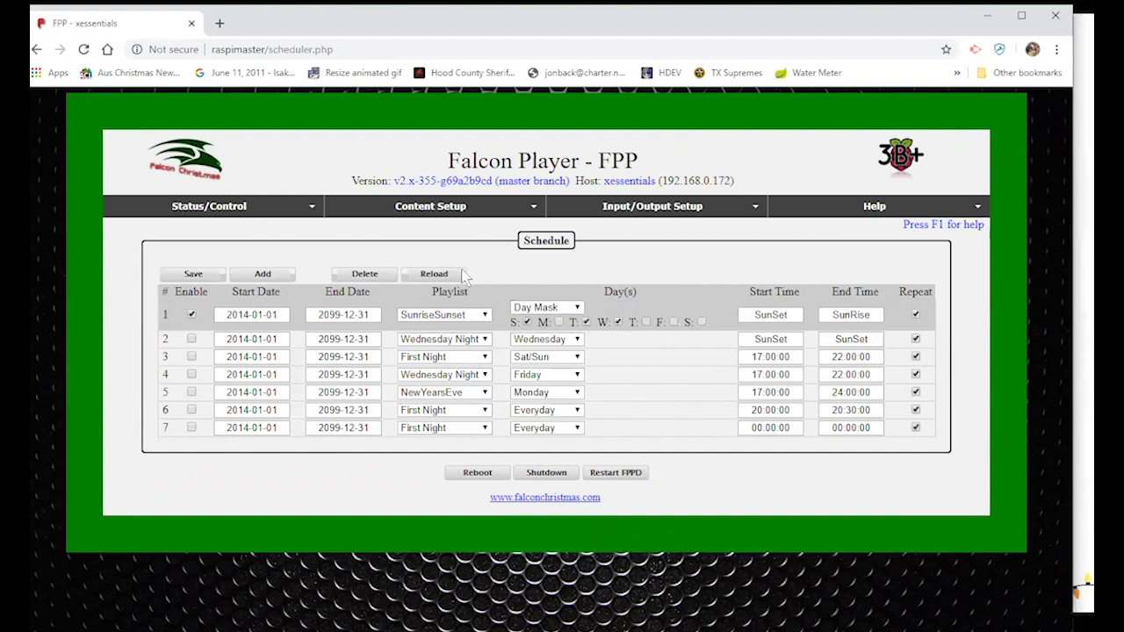
{"action": "left_click", "coordinate": [190, 276]}
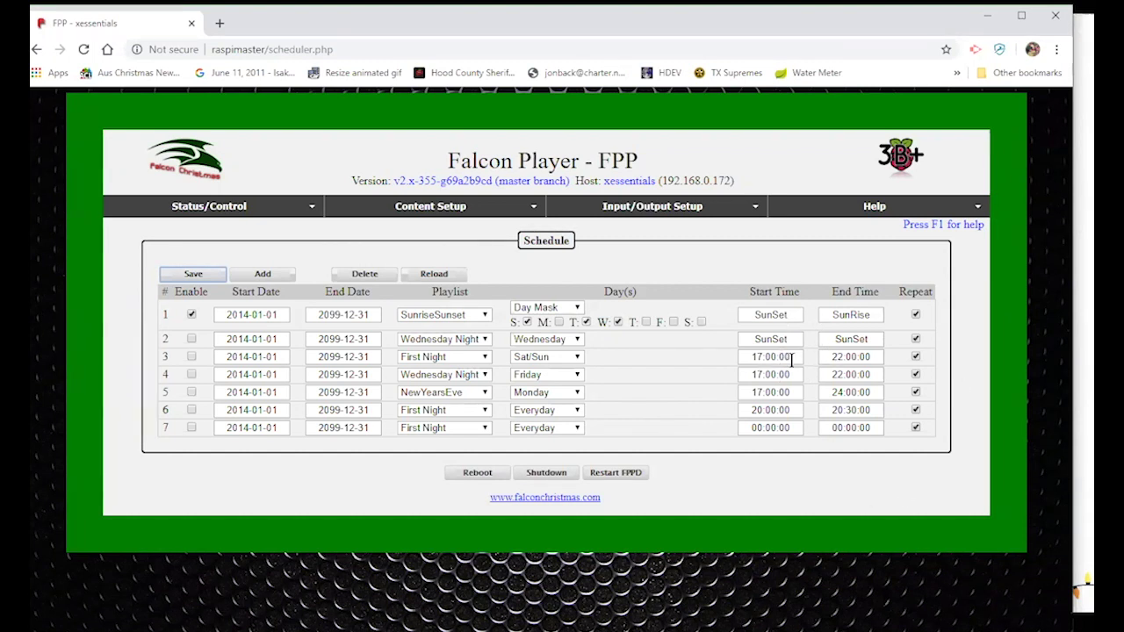
Set the end time of the third schedule entry to 01:00:00 and save the schedule.
{"action": "left_click", "coordinate": [871, 357]}
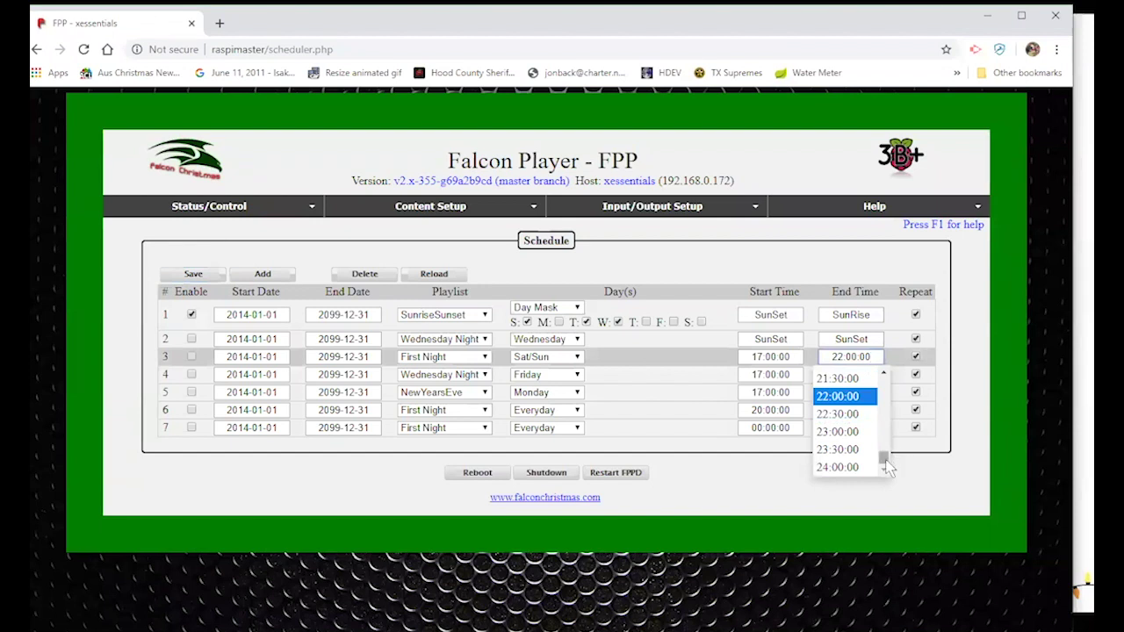
{"action": "left_click_drag", "start_coordinate": [883, 457], "coordinate": [885, 384]}
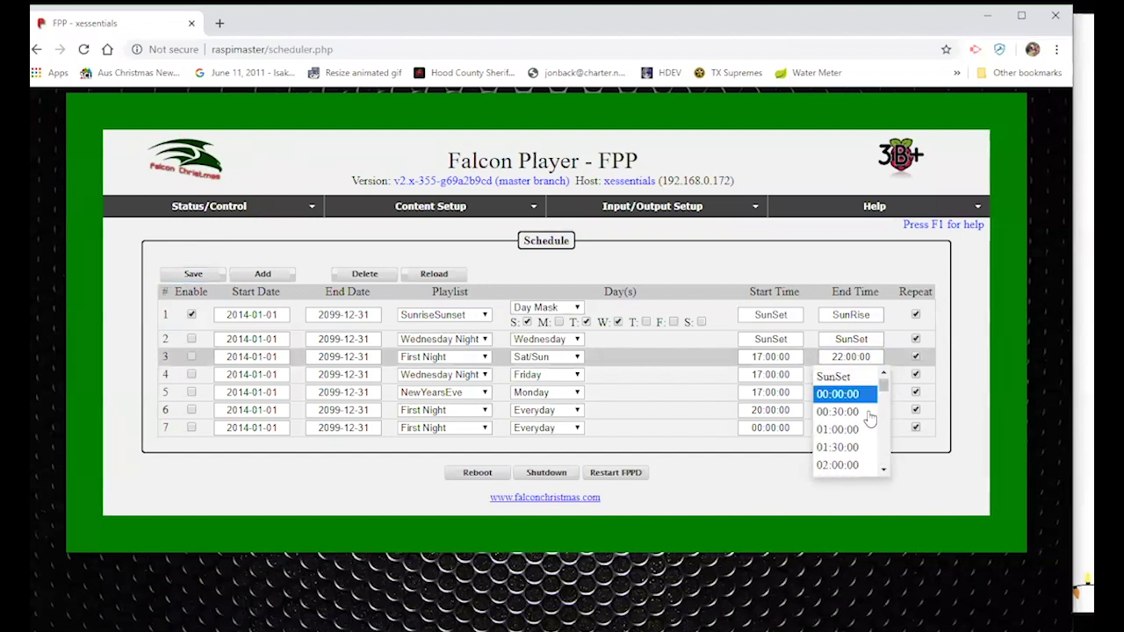
{"action": "left_click", "coordinate": [845, 430]}
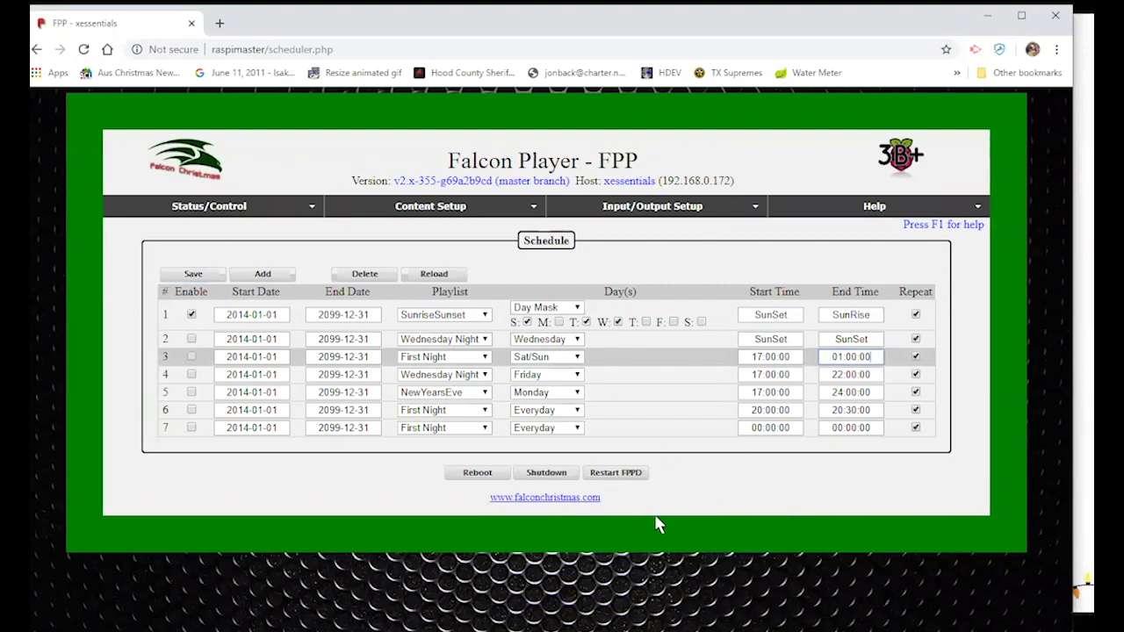
{"action": "left_click", "coordinate": [379, 488]}
{"action": "left_click", "coordinate": [192, 276]}
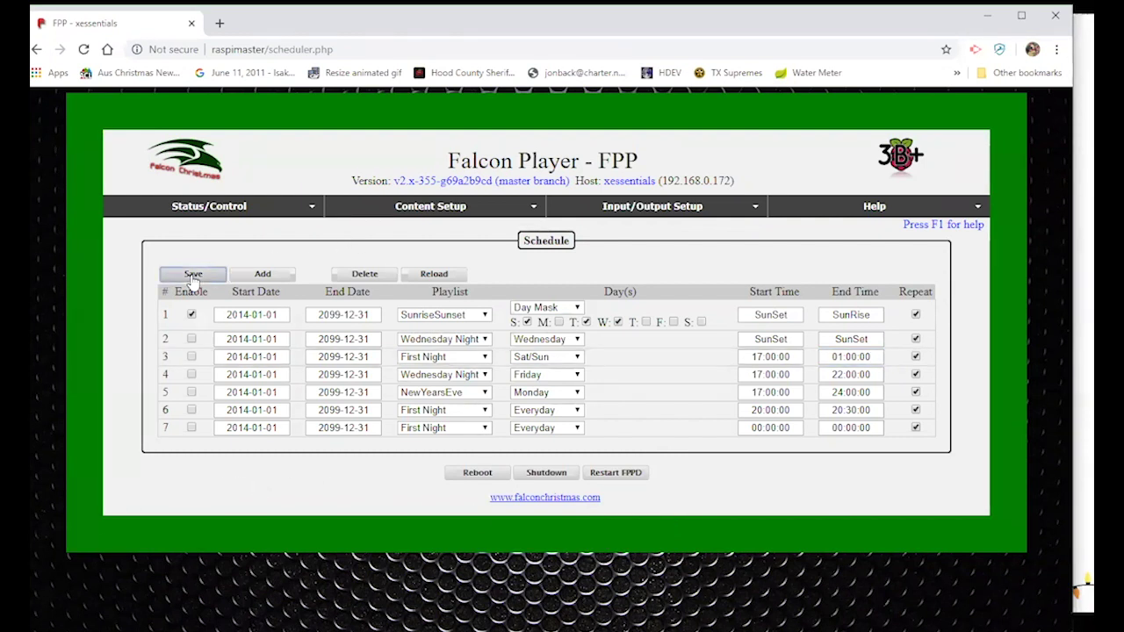
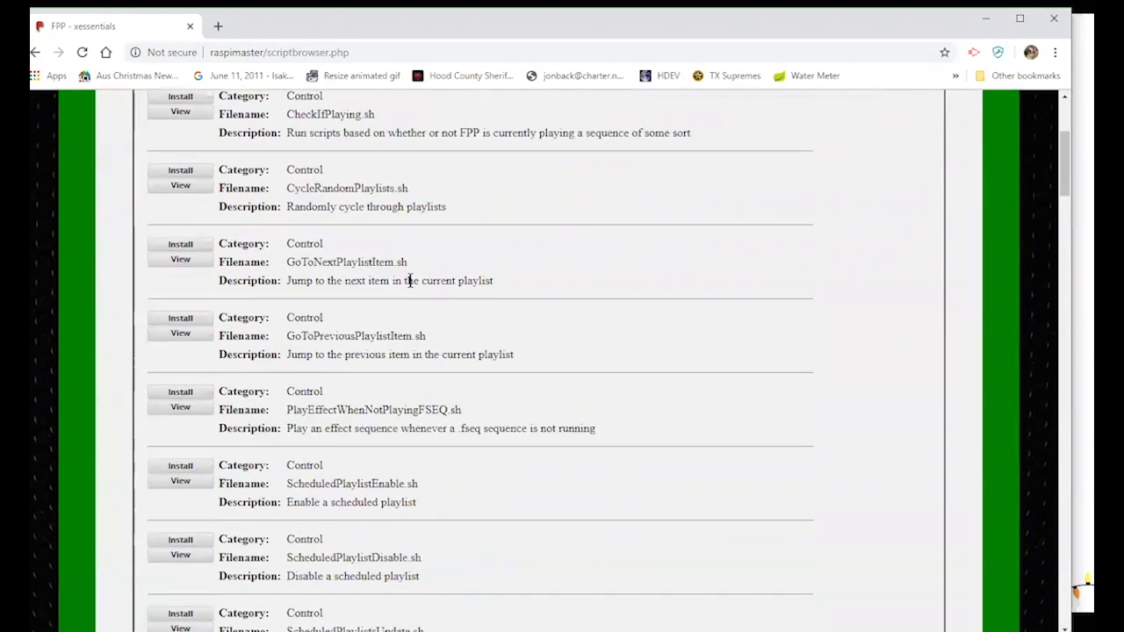
Browse the script repository's Control, Media, PixelOverlay and RemoteControl scripts, and return to the start of the list.
{"action": "scroll", "coordinate": [418, 201], "scroll_direction": "down", "scroll_amount": 5}
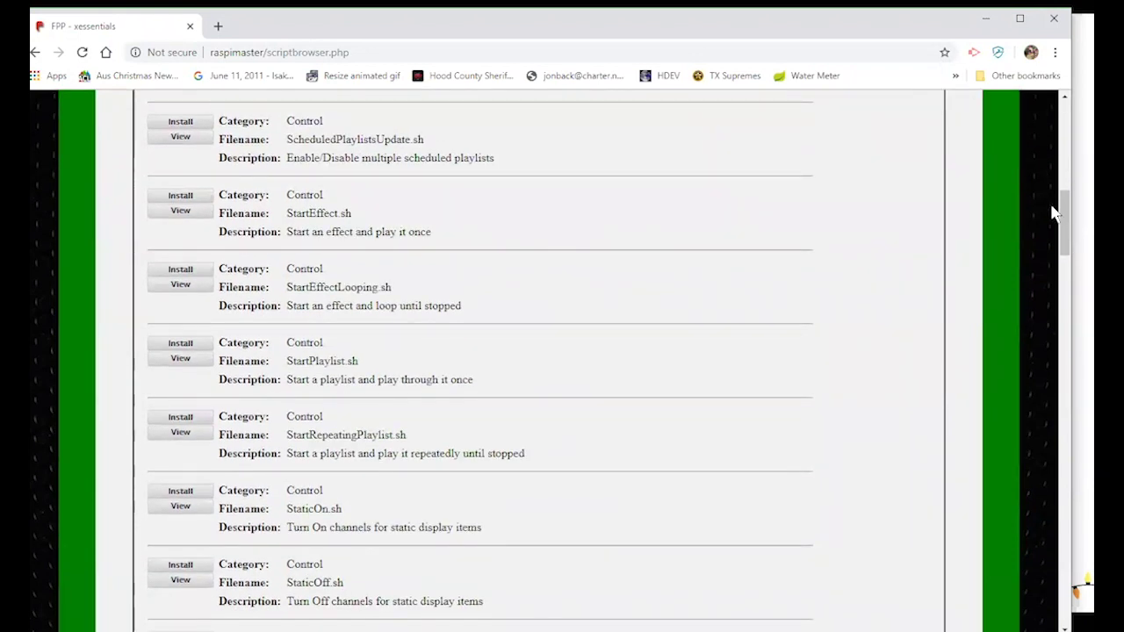
{"action": "left_click_drag", "start_coordinate": [1069, 216], "coordinate": [1054, 485]}
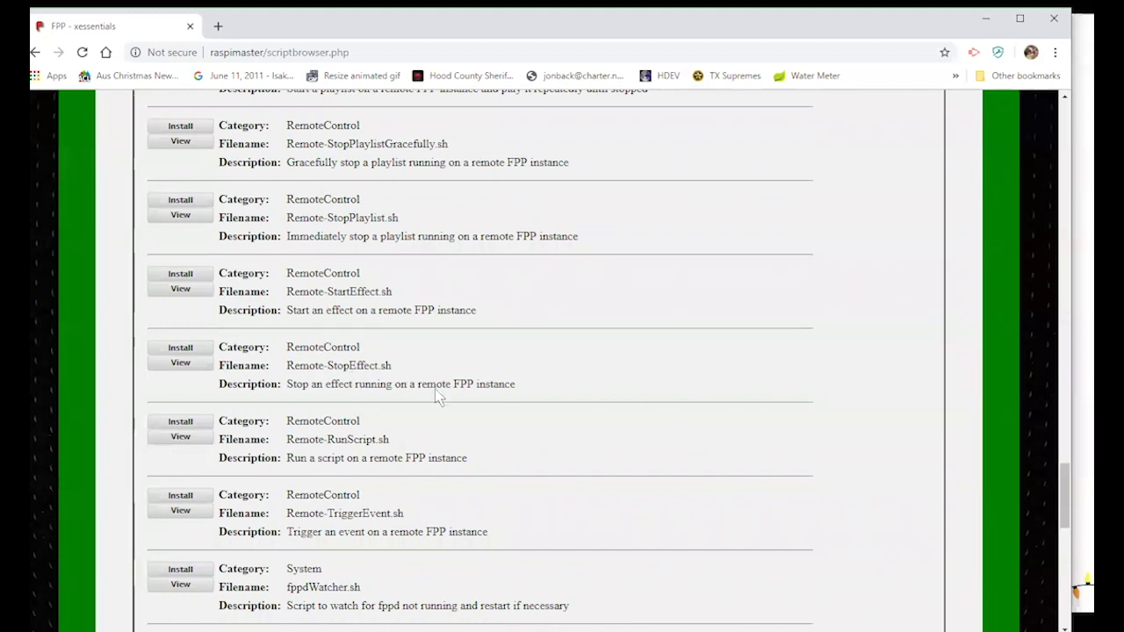
{"action": "scroll", "coordinate": [431, 369], "scroll_direction": "up", "scroll_amount": 7}
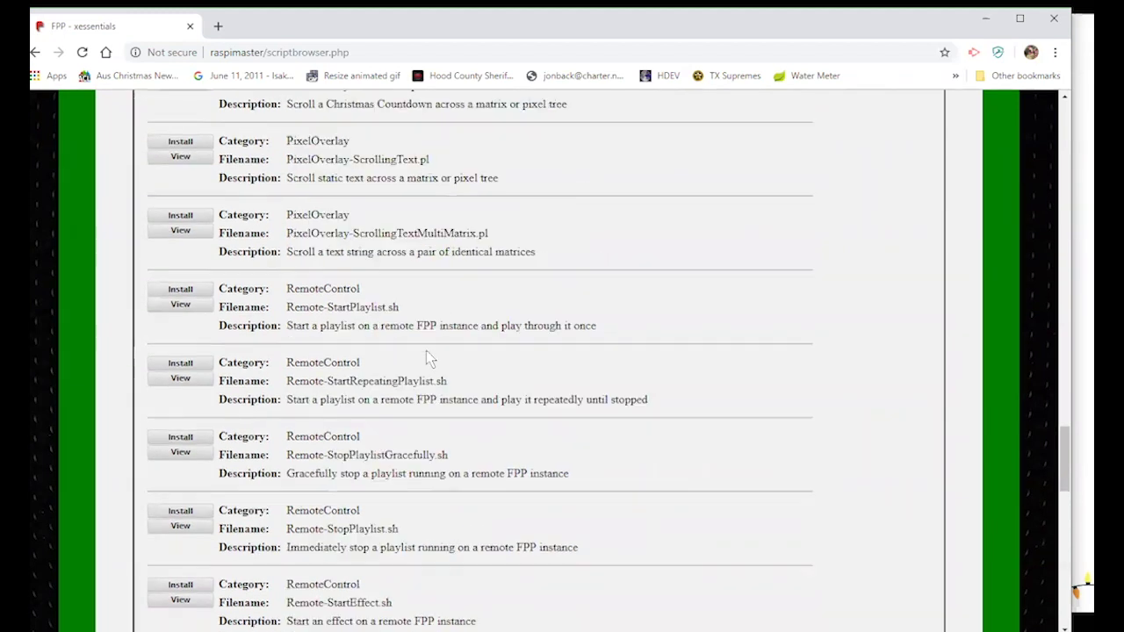
{"action": "scroll", "coordinate": [478, 412], "scroll_direction": "up", "scroll_amount": 3}
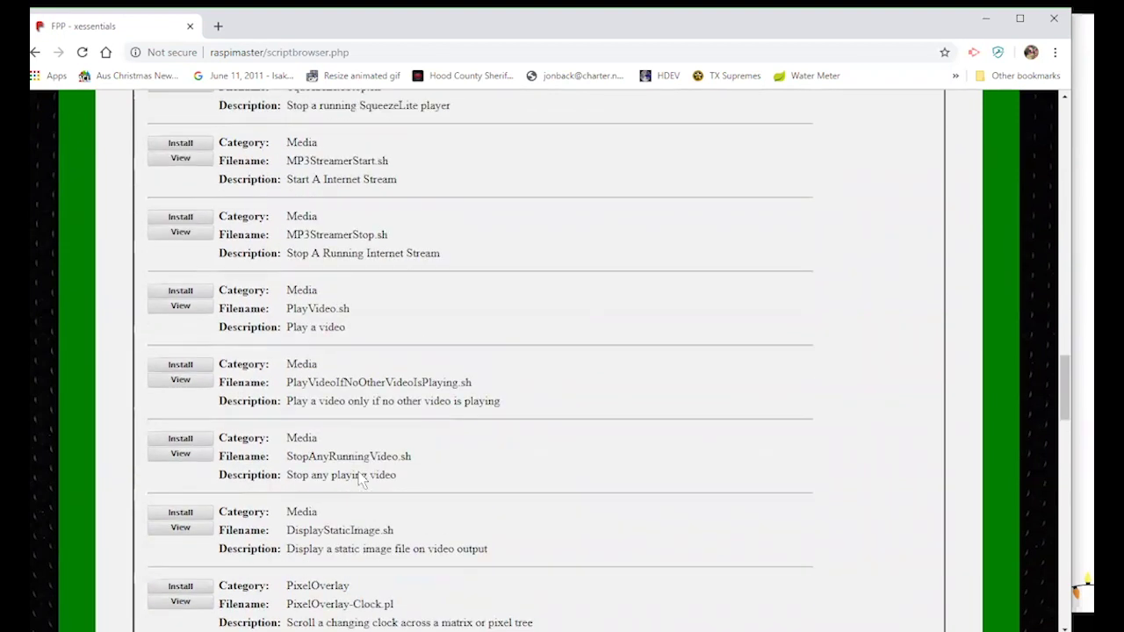
{"action": "scroll", "coordinate": [530, 470], "scroll_direction": "up", "scroll_amount": 15}
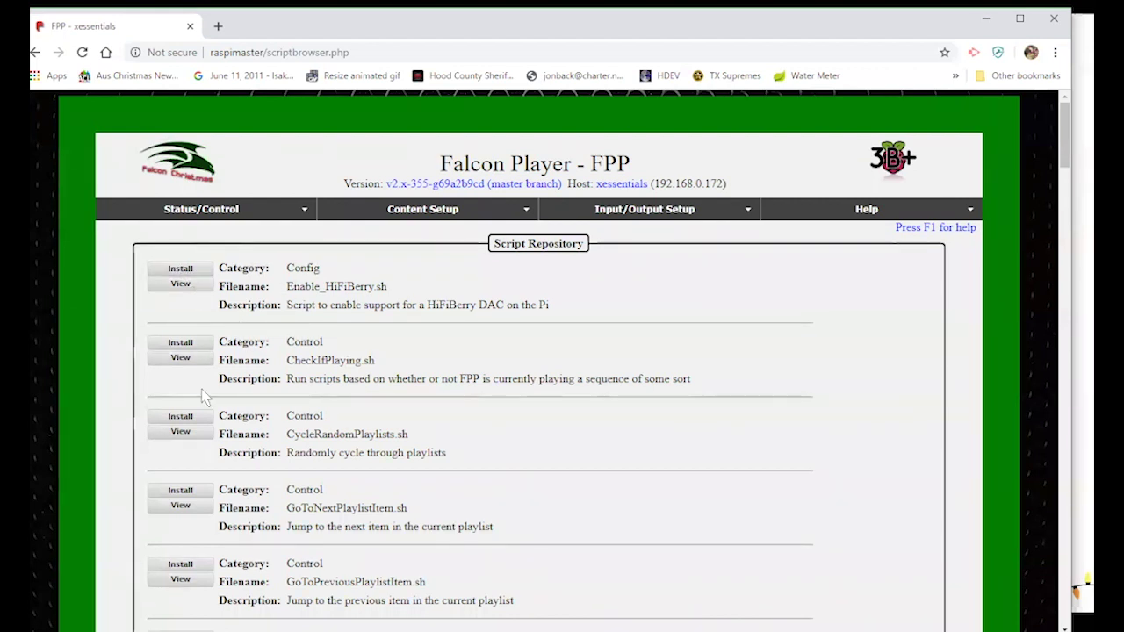
View the code of CycleRandomPlaylists.sh, examine its PLAYLISTS configuration lines, and close the viewer.
{"action": "left_click", "coordinate": [181, 432]}
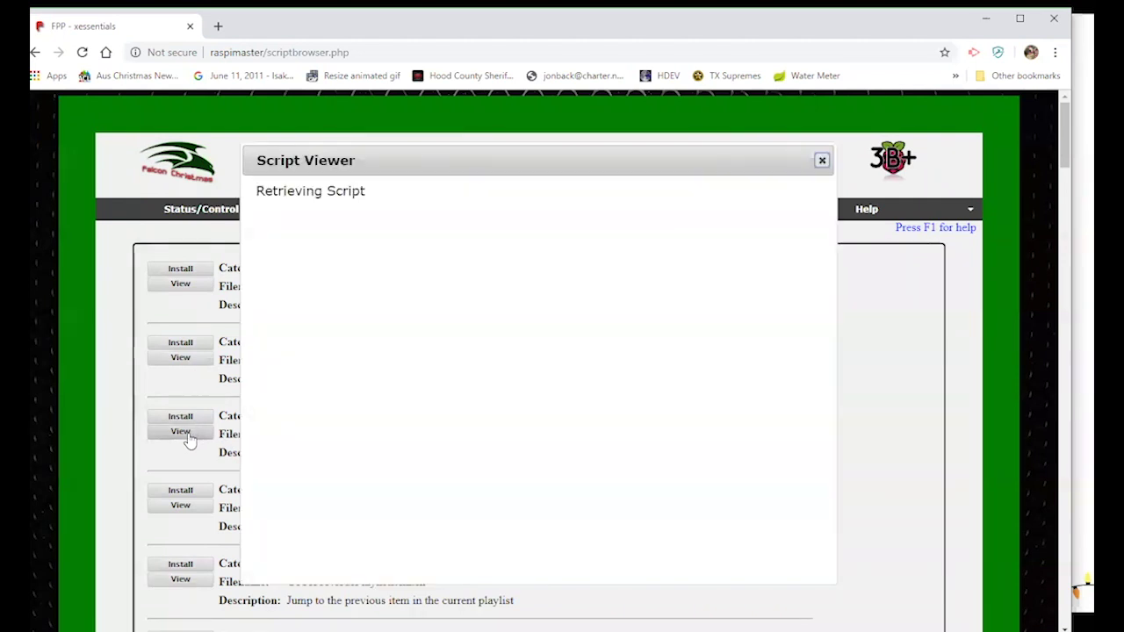
{"action": "scroll", "coordinate": [513, 409], "scroll_direction": "down", "scroll_amount": 5}
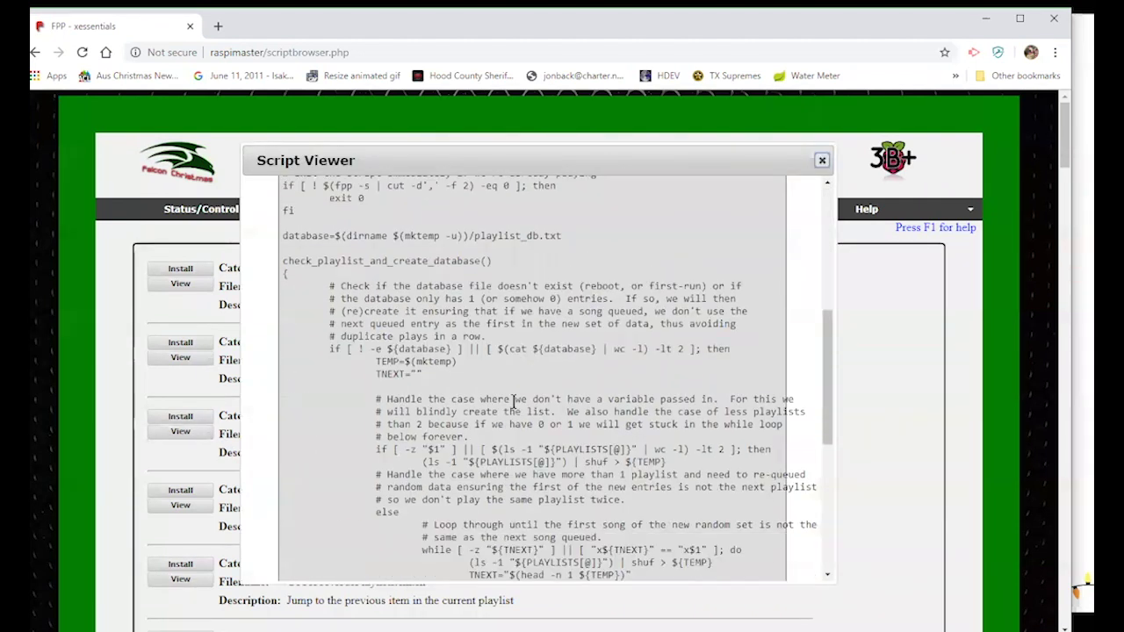
{"action": "scroll", "coordinate": [514, 386], "scroll_direction": "down", "scroll_amount": 5}
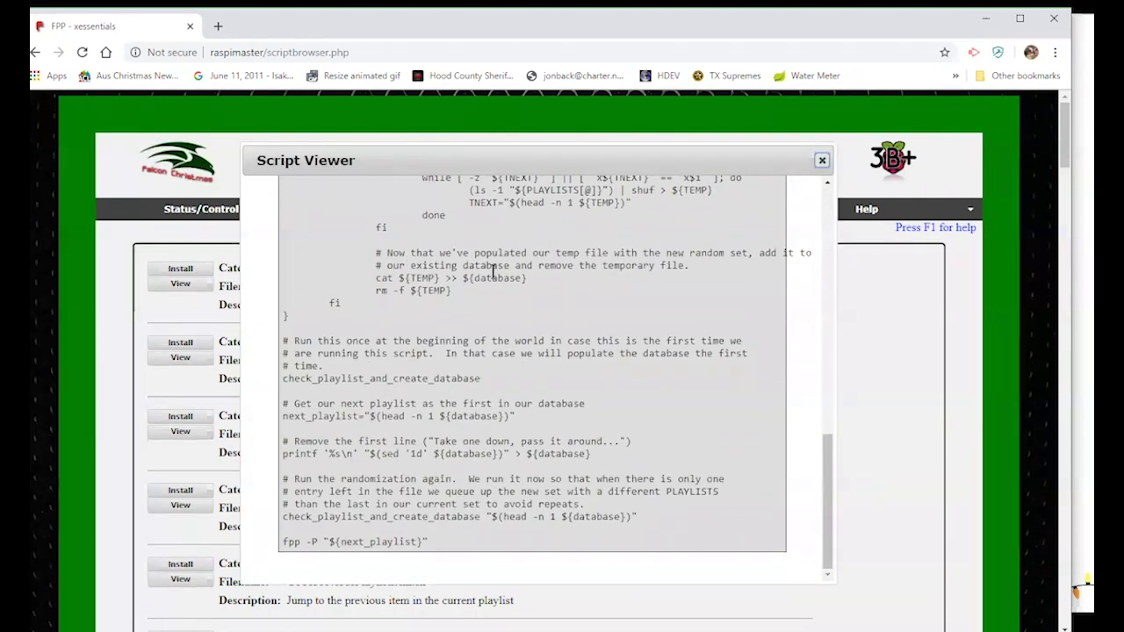
{"action": "scroll", "coordinate": [834, 364], "scroll_direction": "up", "scroll_amount": 2}
{"action": "scroll", "coordinate": [835, 369], "scroll_direction": "up", "scroll_amount": 15}
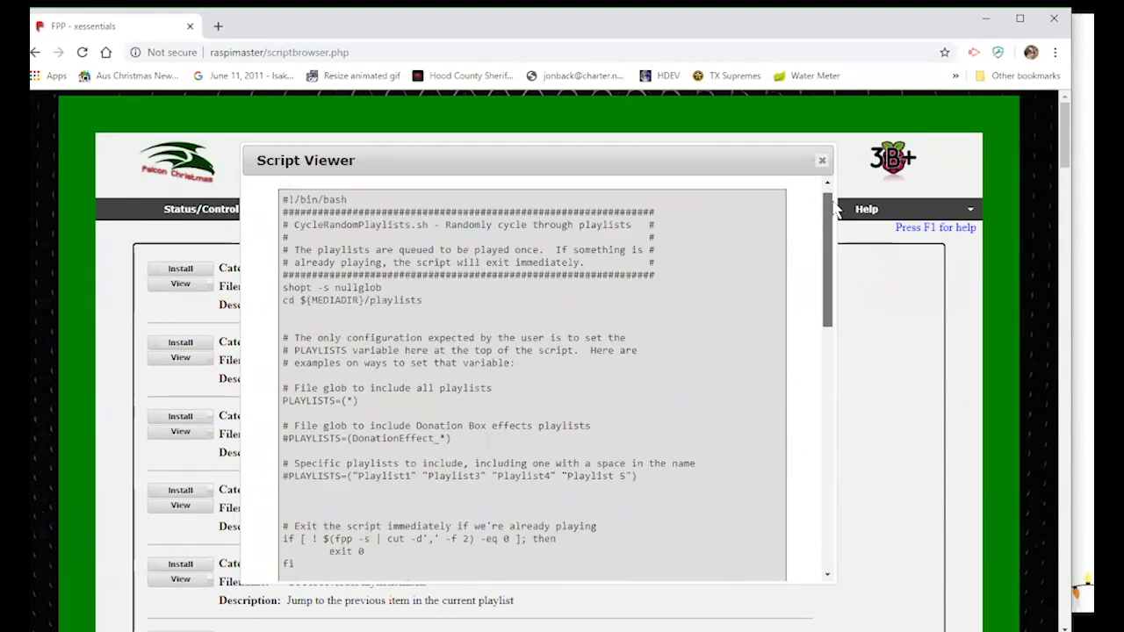
{"action": "scroll", "coordinate": [433, 409], "scroll_direction": "down", "scroll_amount": 5}
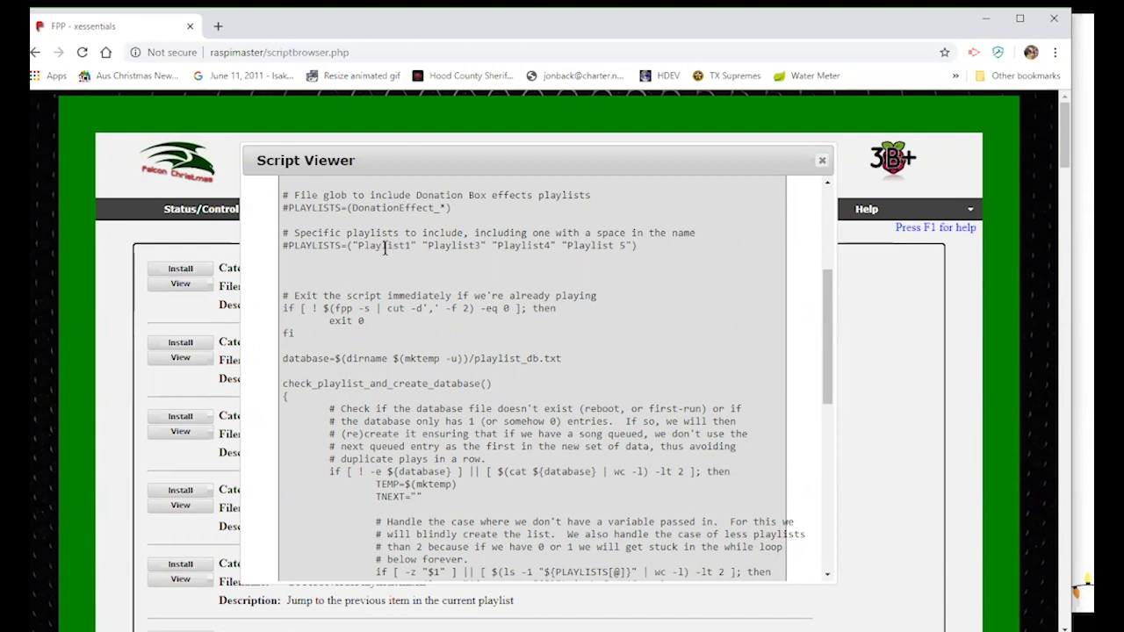
{"action": "left_click", "coordinate": [822, 162]}
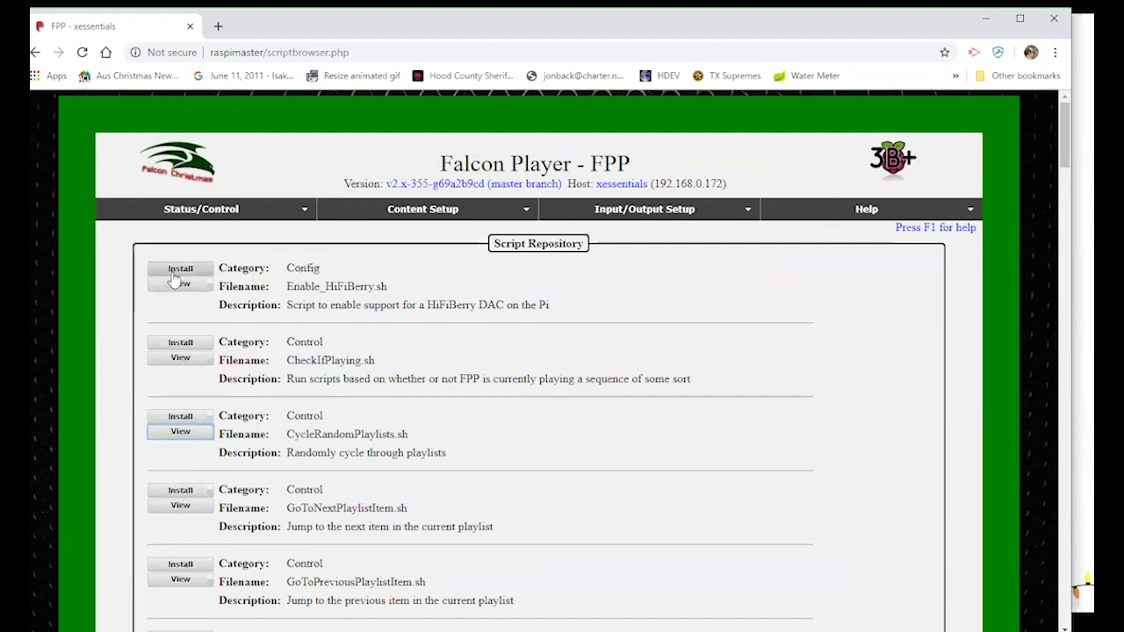
Install CheckIfPlaying.sh from the script repository and show the installed scripts in the File Manager.
{"action": "left_click", "coordinate": [179, 344]}
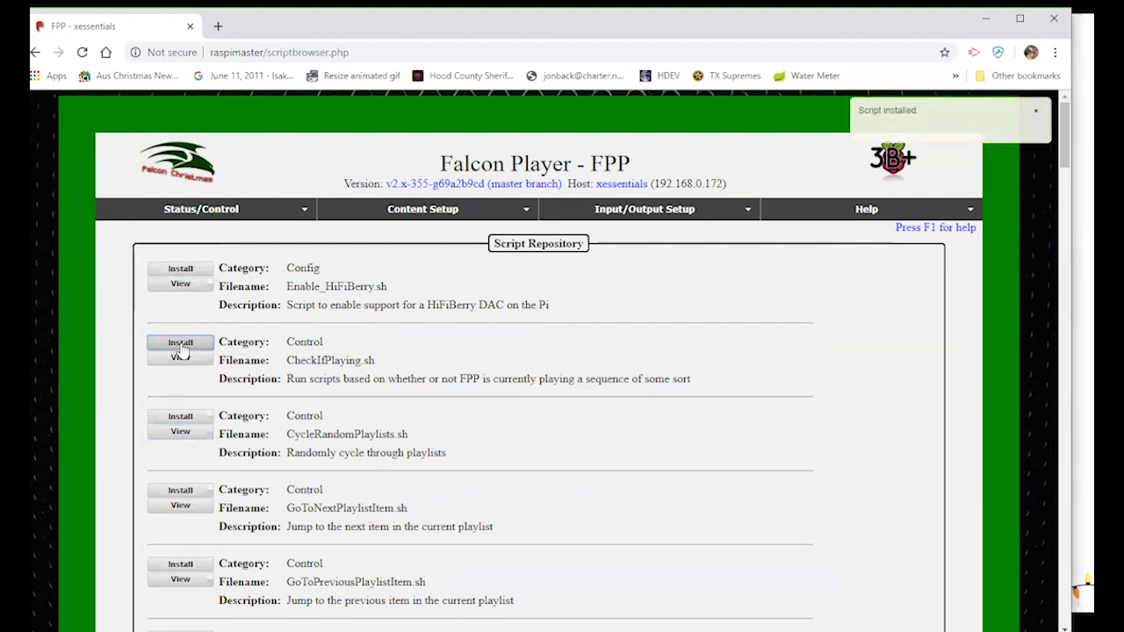
{"action": "left_click", "coordinate": [424, 211]}
{"action": "left_click", "coordinate": [430, 233]}
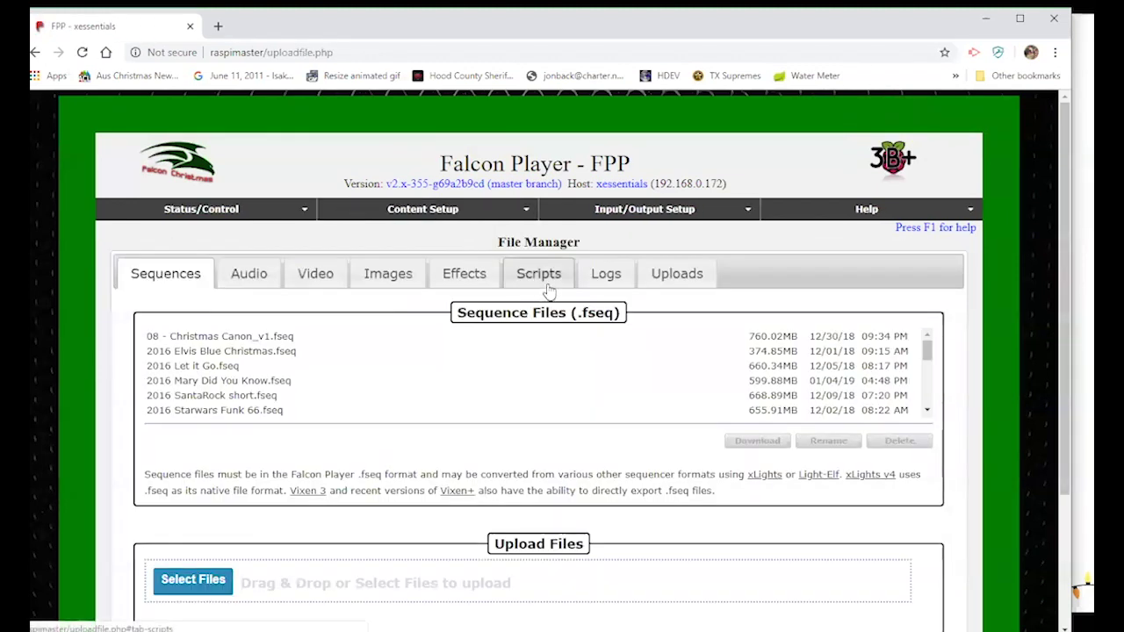
{"action": "left_click", "coordinate": [540, 277]}
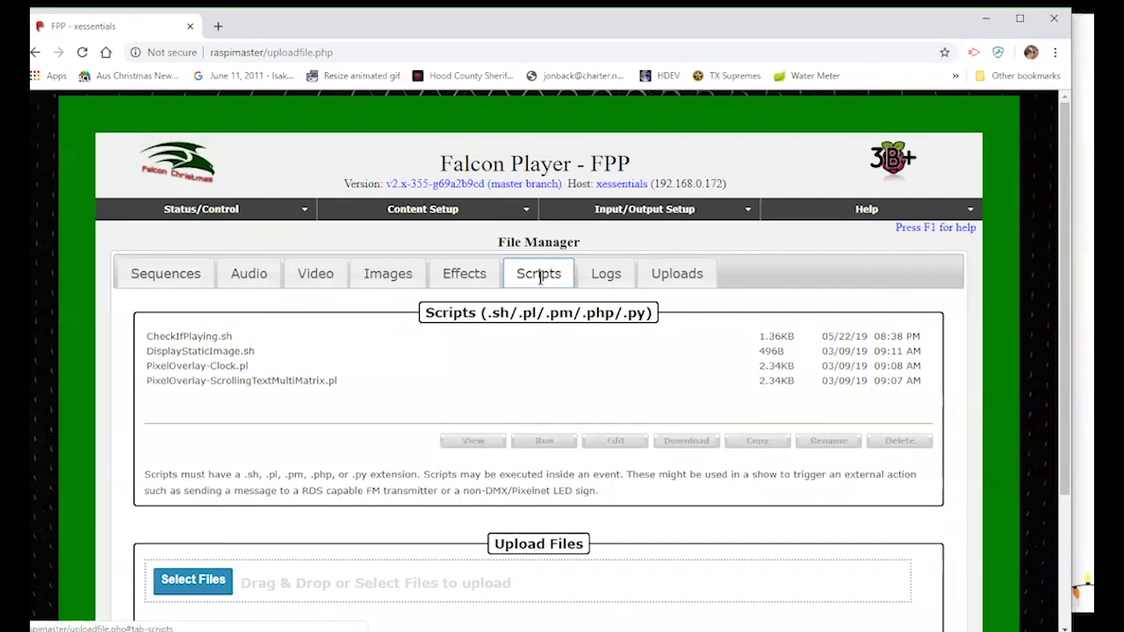
Open CheckIfPlaying.sh for editing and read through its script name variables and status handling code.
{"action": "left_click", "coordinate": [189, 338]}
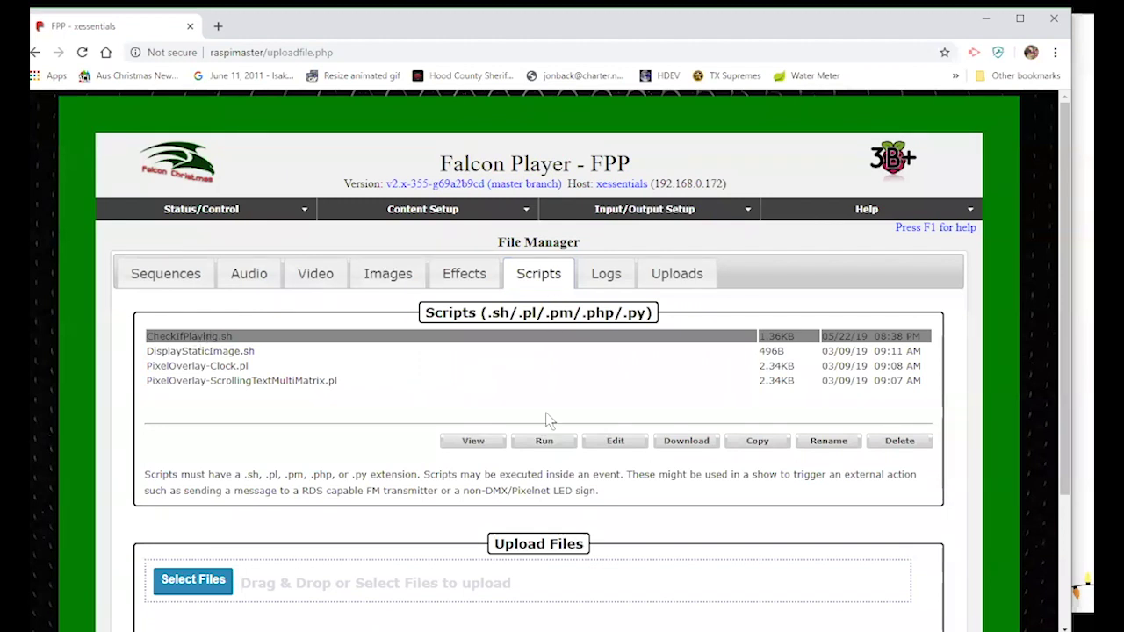
{"action": "left_click", "coordinate": [614, 442]}
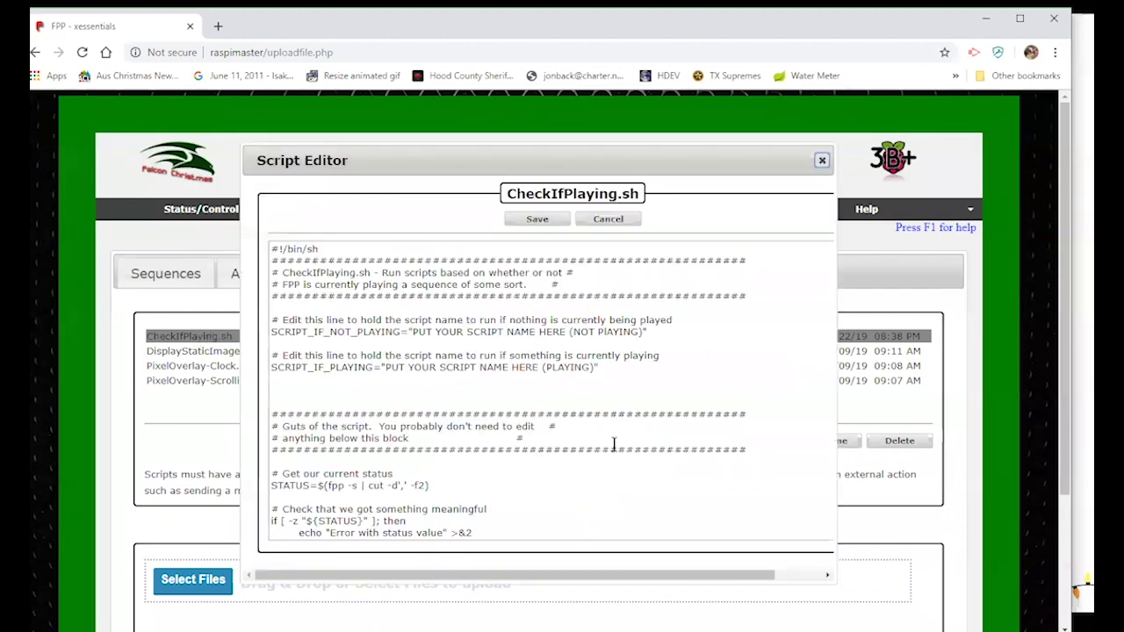
{"action": "scroll", "coordinate": [564, 403], "scroll_direction": "down", "scroll_amount": 3}
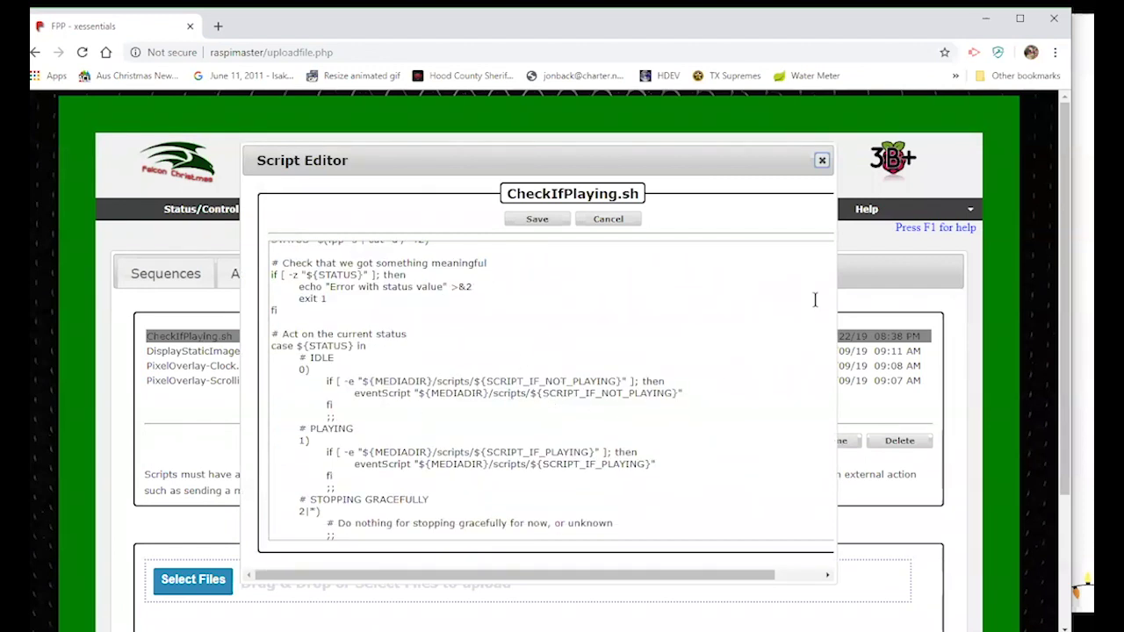
{"action": "scroll", "coordinate": [618, 401], "scroll_direction": "up", "scroll_amount": 1}
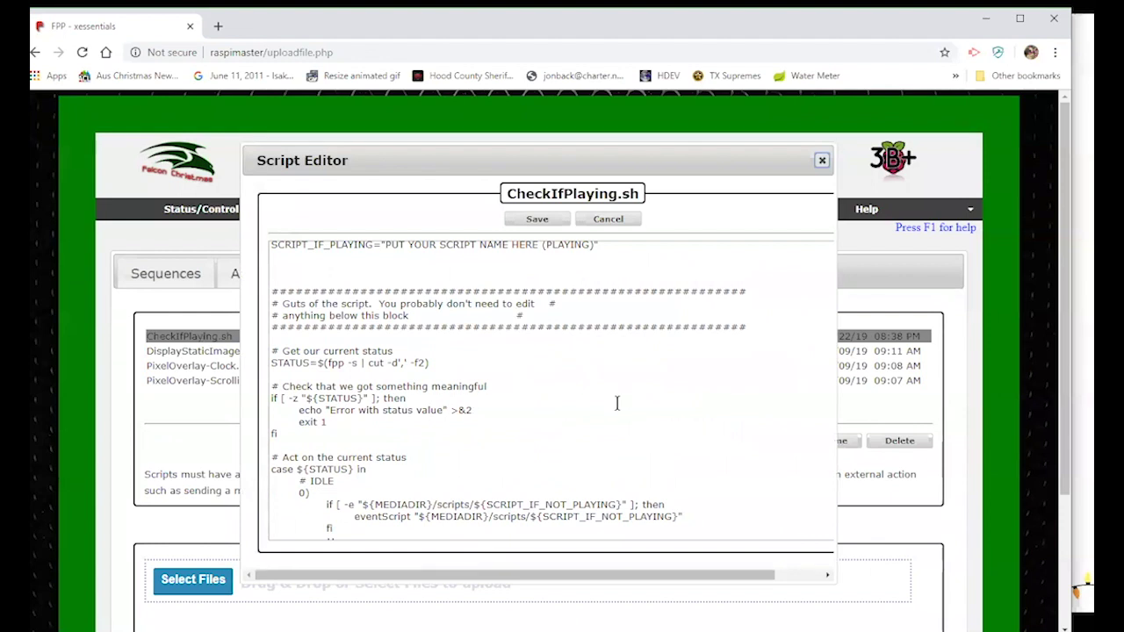
{"action": "scroll", "coordinate": [617, 401], "scroll_direction": "down", "scroll_amount": 1}
{"action": "scroll", "coordinate": [617, 403], "scroll_direction": "down", "scroll_amount": 1}
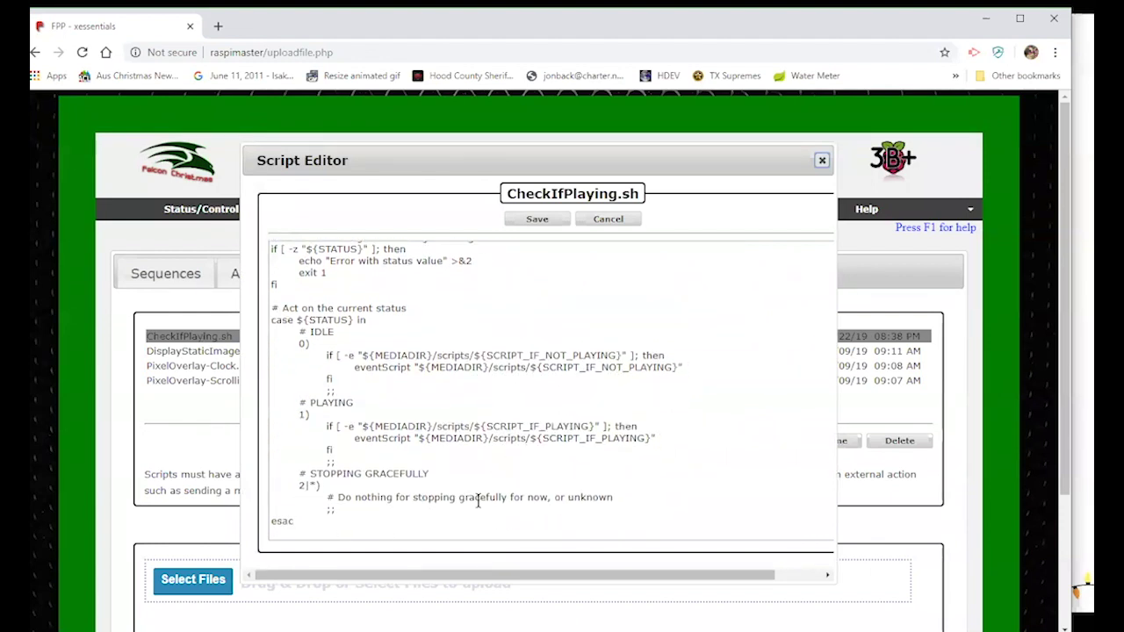
Review the CheckIfPlaying.sh script name variables and status code, and close the editor without saving.
{"action": "scroll", "coordinate": [499, 397], "scroll_direction": "up", "scroll_amount": 5}
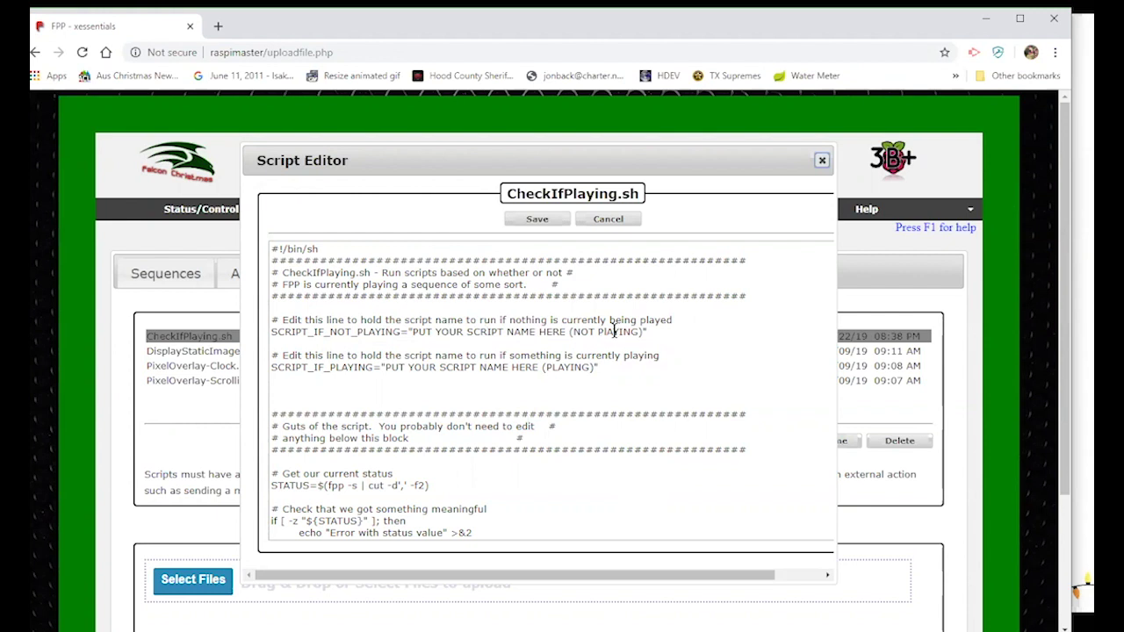
{"action": "scroll", "coordinate": [501, 378], "scroll_direction": "down", "scroll_amount": 2}
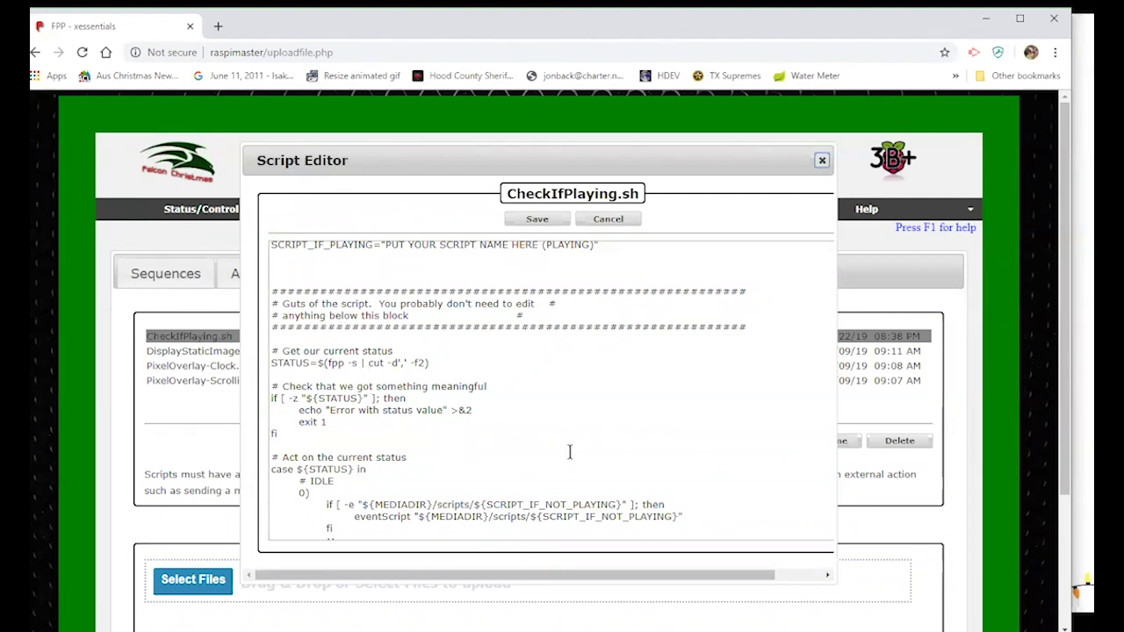
{"action": "scroll", "coordinate": [569, 451], "scroll_direction": "up", "scroll_amount": 2}
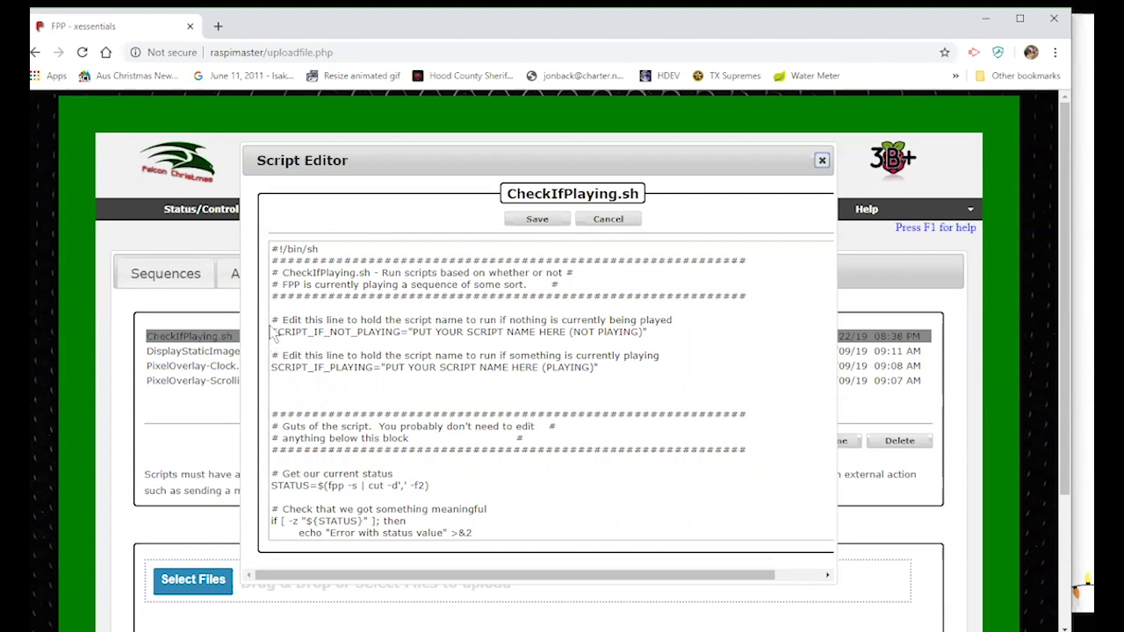
{"action": "left_click", "coordinate": [620, 219]}
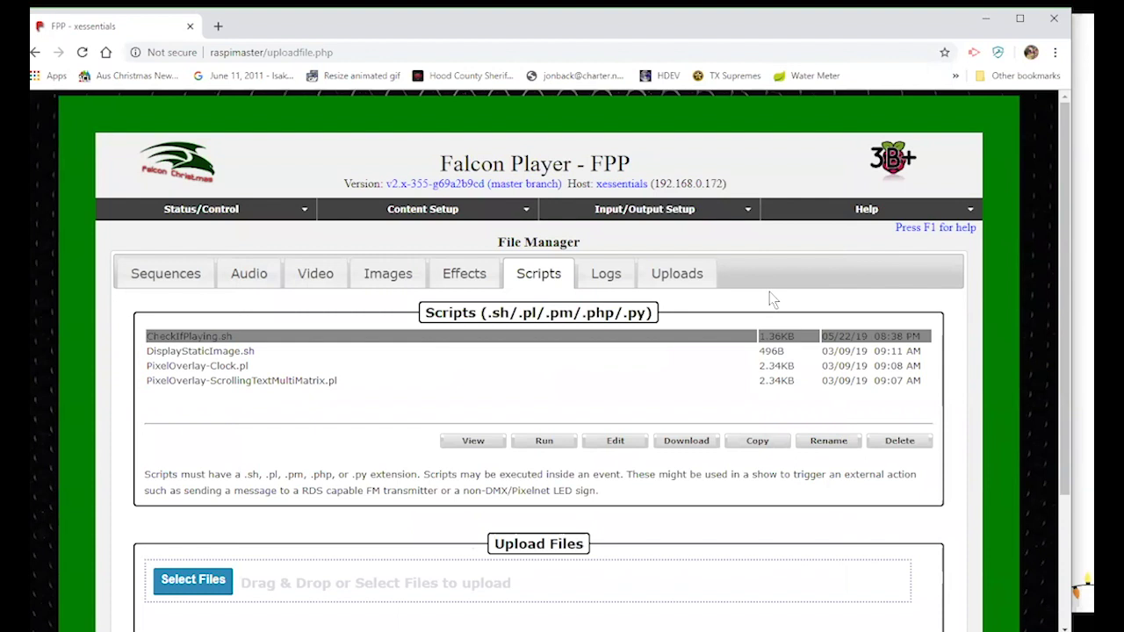
Open the Plugin Manager and install the Big Buttons plugin.
{"action": "left_click", "coordinate": [439, 215]}
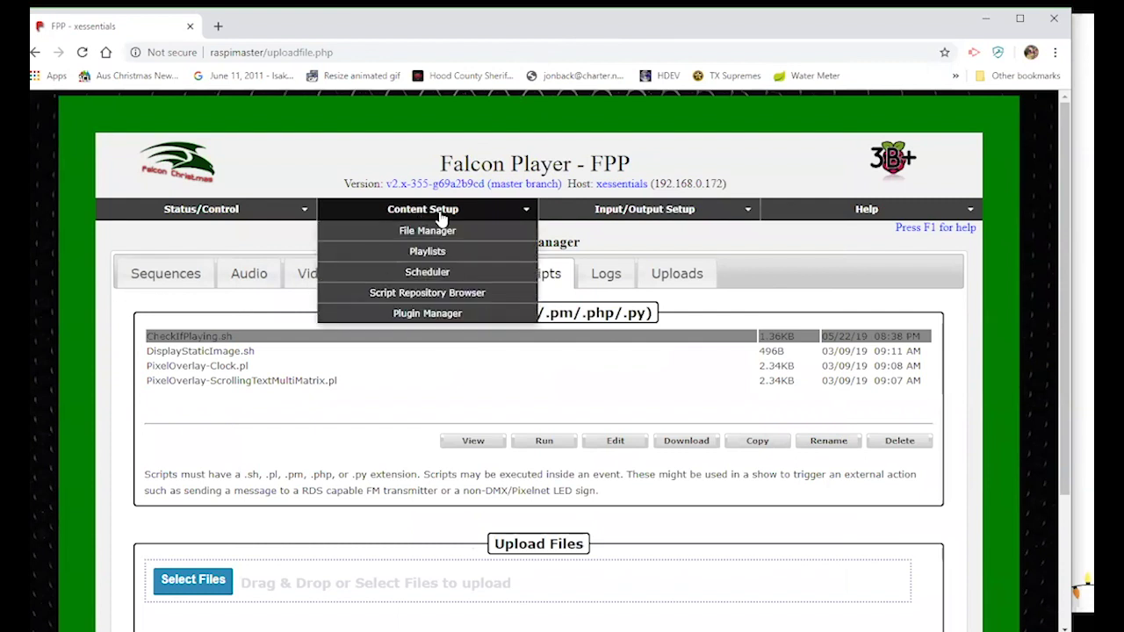
{"action": "left_click", "coordinate": [427, 313]}
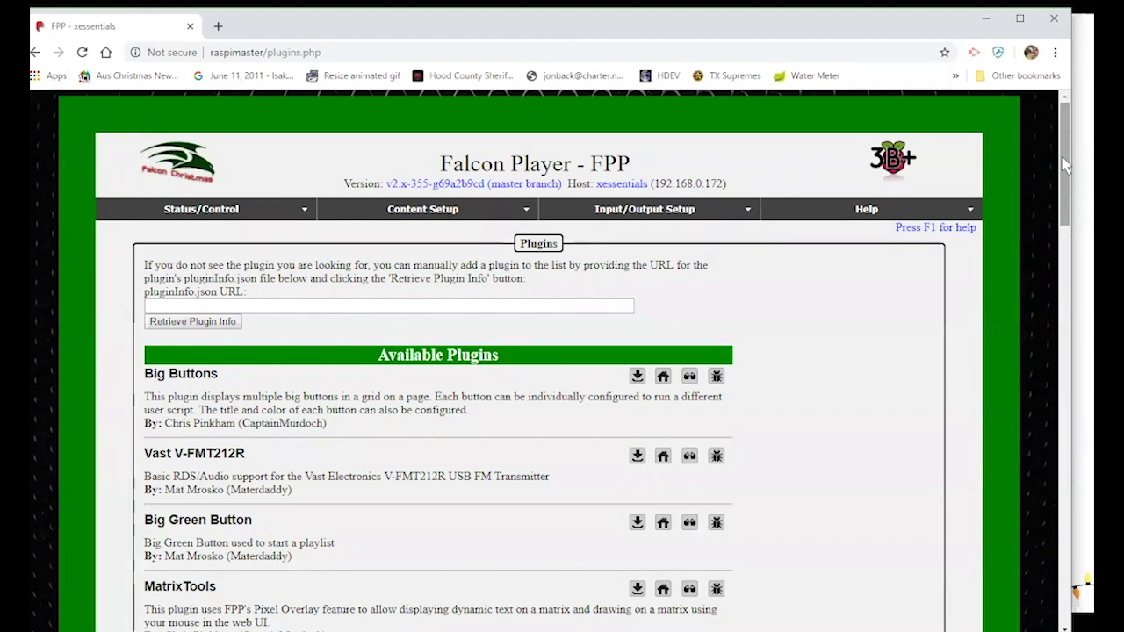
{"action": "left_click_drag", "start_coordinate": [1065, 163], "coordinate": [1072, 175]}
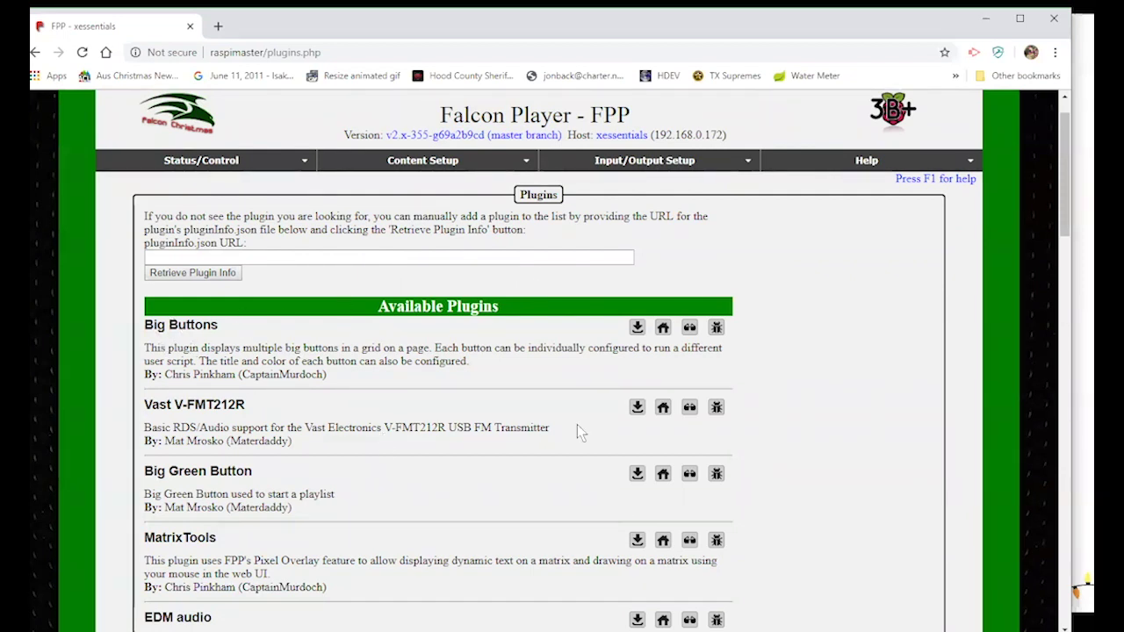
{"action": "left_click", "coordinate": [637, 329]}
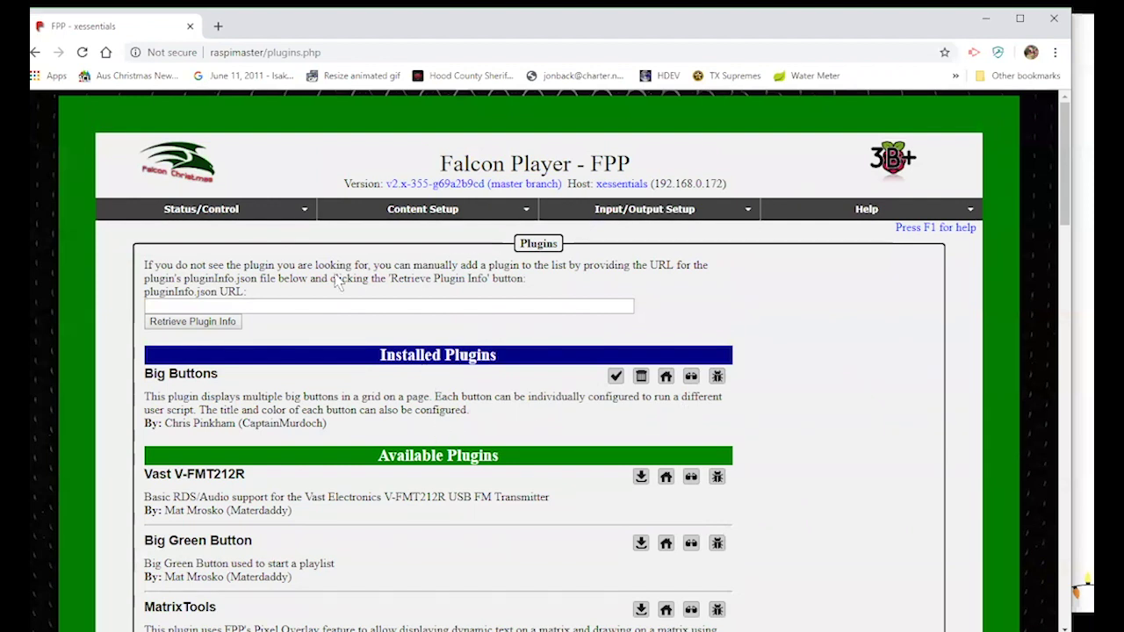
View the Big Buttons plugin page and return to the Plugin Manager.
{"action": "mouse_move", "coordinate": [219, 209]}
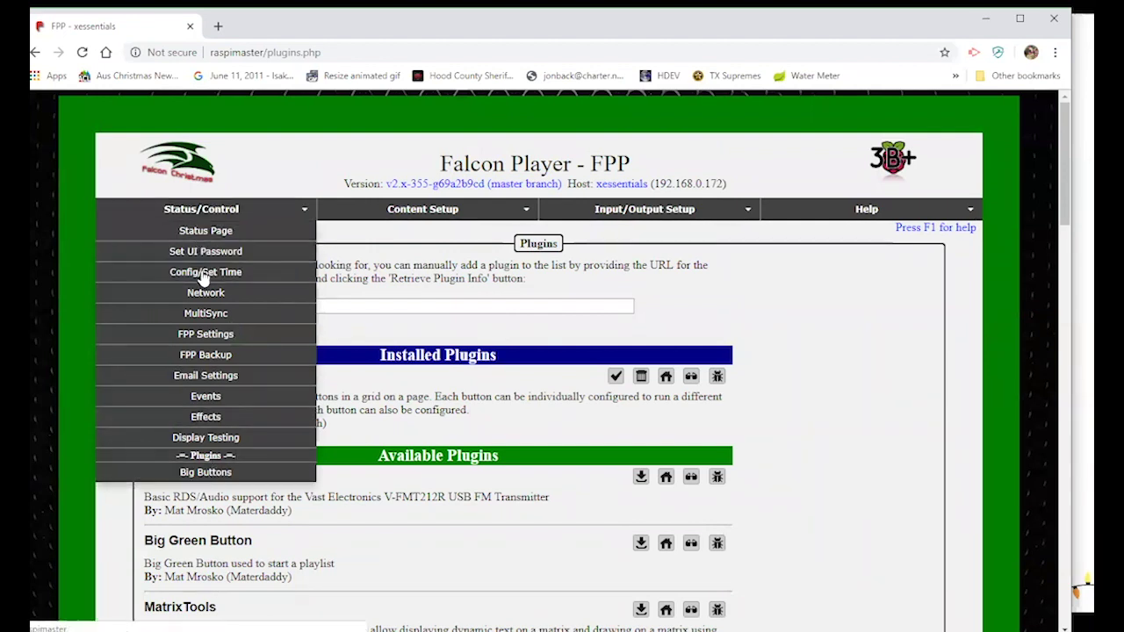
{"action": "left_click", "coordinate": [206, 475]}
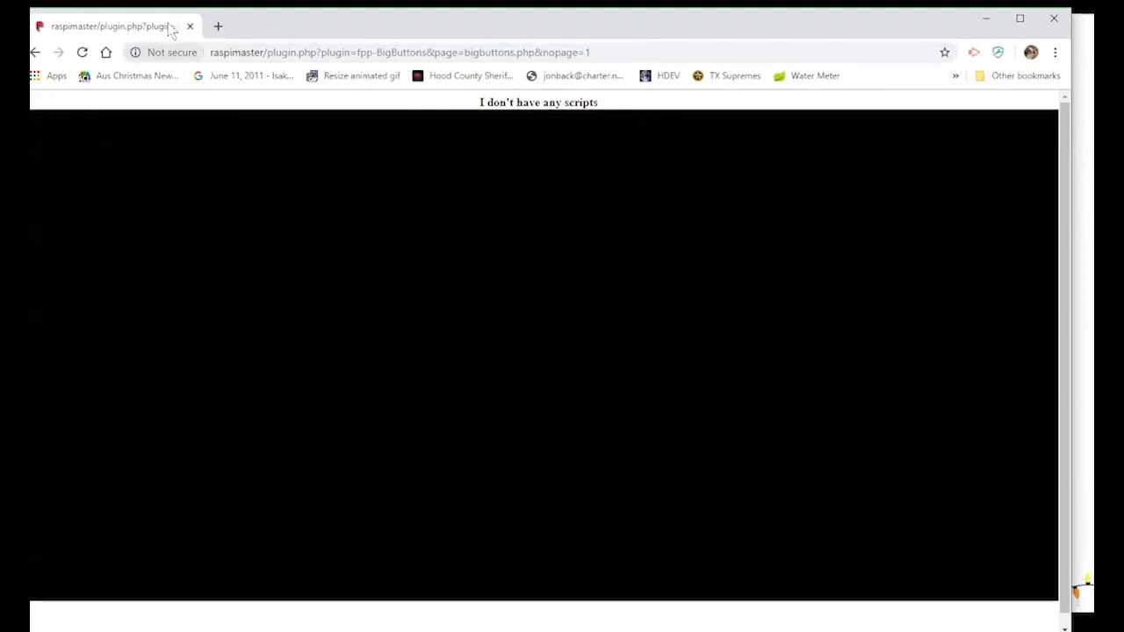
{"action": "left_click_drag", "start_coordinate": [283, 25], "coordinate": [295, 29]}
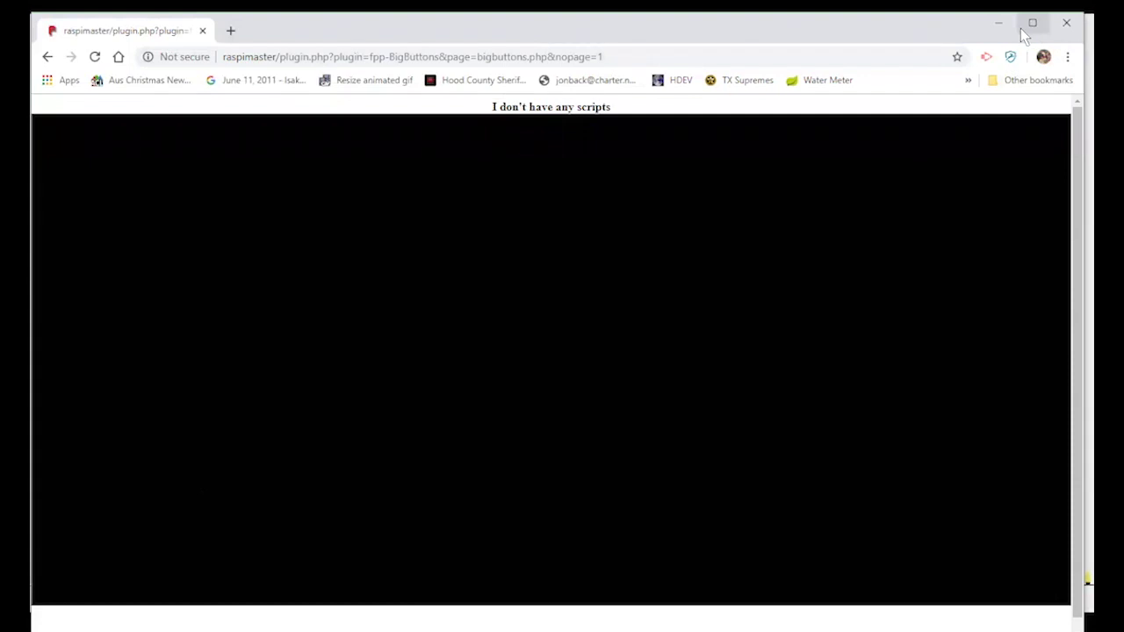
{"action": "left_click", "coordinate": [48, 56]}
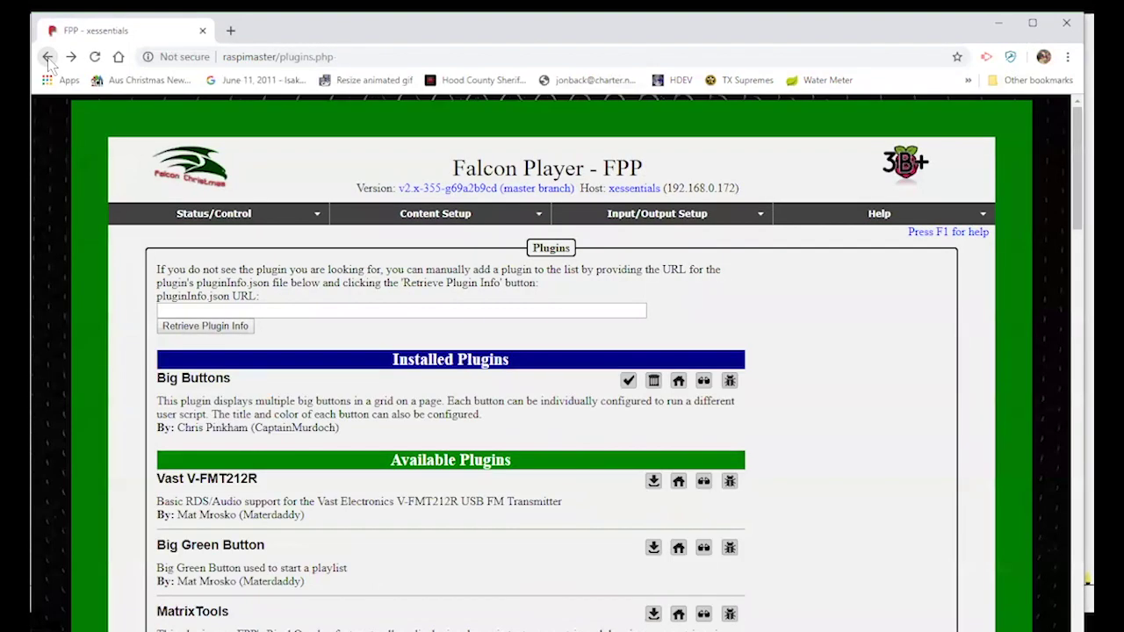
Install the Big Green Button plugin and open its page.
{"action": "scroll", "coordinate": [789, 456], "scroll_direction": "down", "scroll_amount": 3}
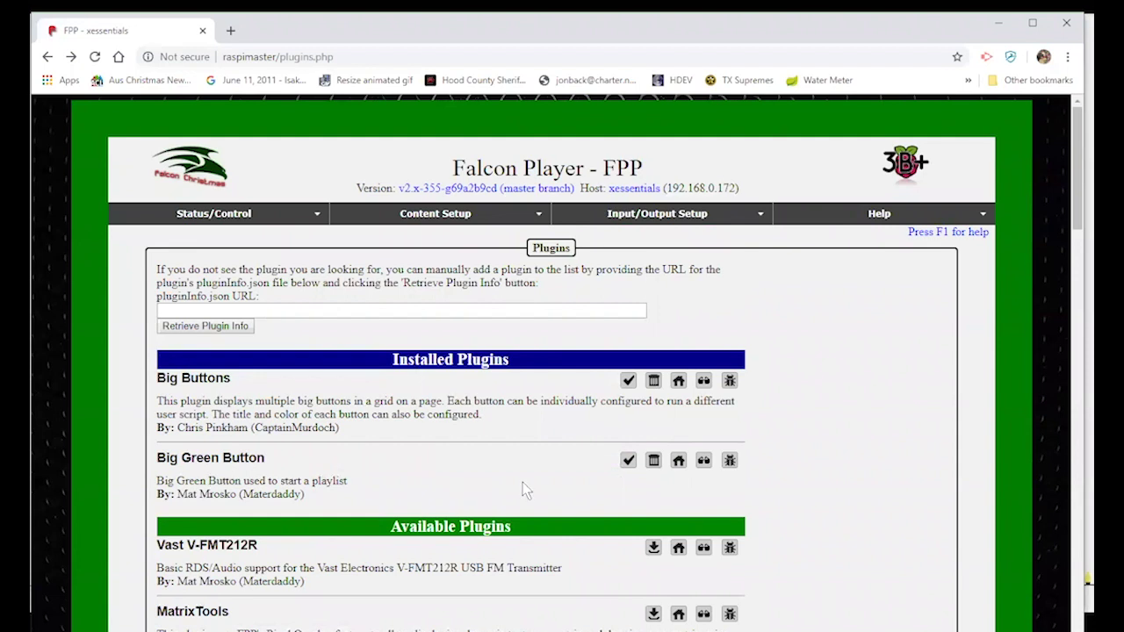
{"action": "mouse_move", "coordinate": [226, 216]}
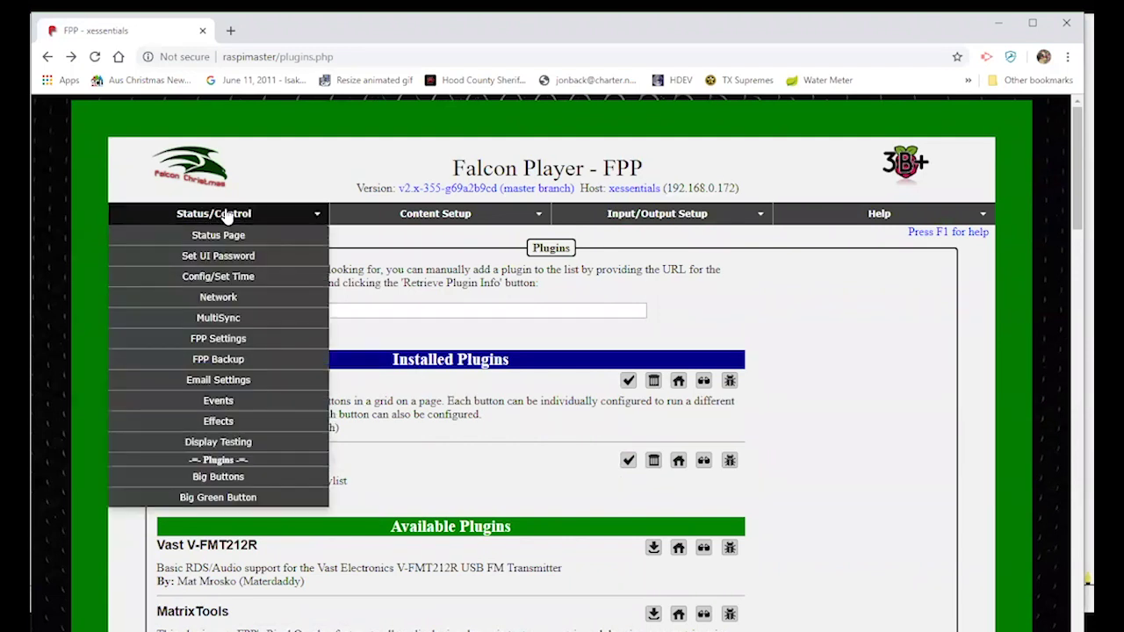
{"action": "left_click", "coordinate": [252, 498]}
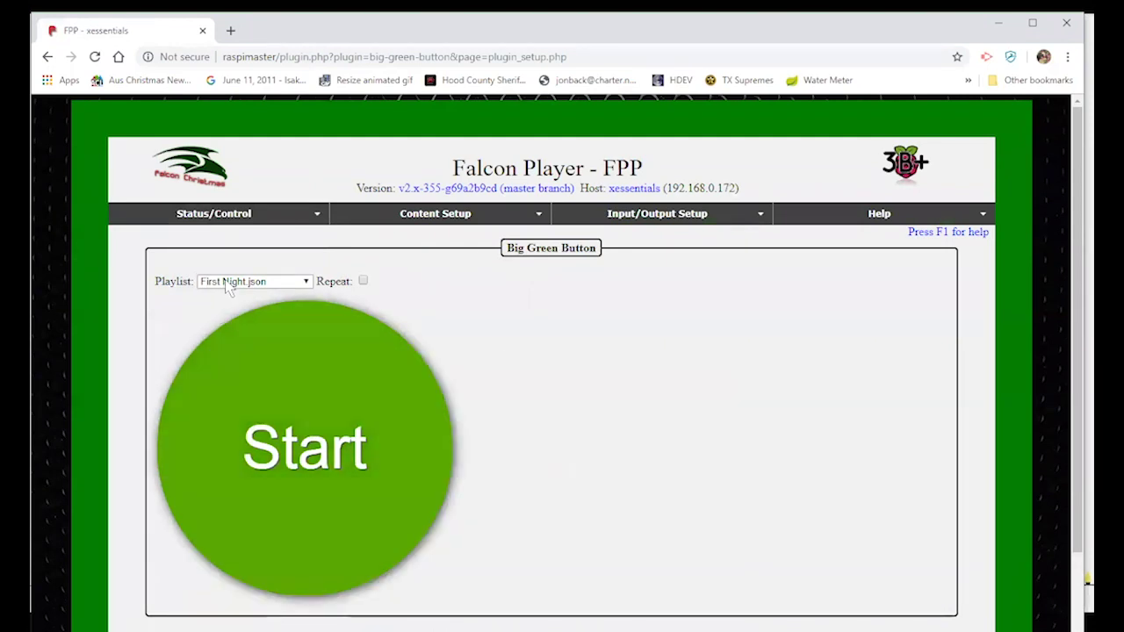
Check the playlists offered for the Big Green Button and select xessentials.json.
{"action": "left_click", "coordinate": [226, 283]}
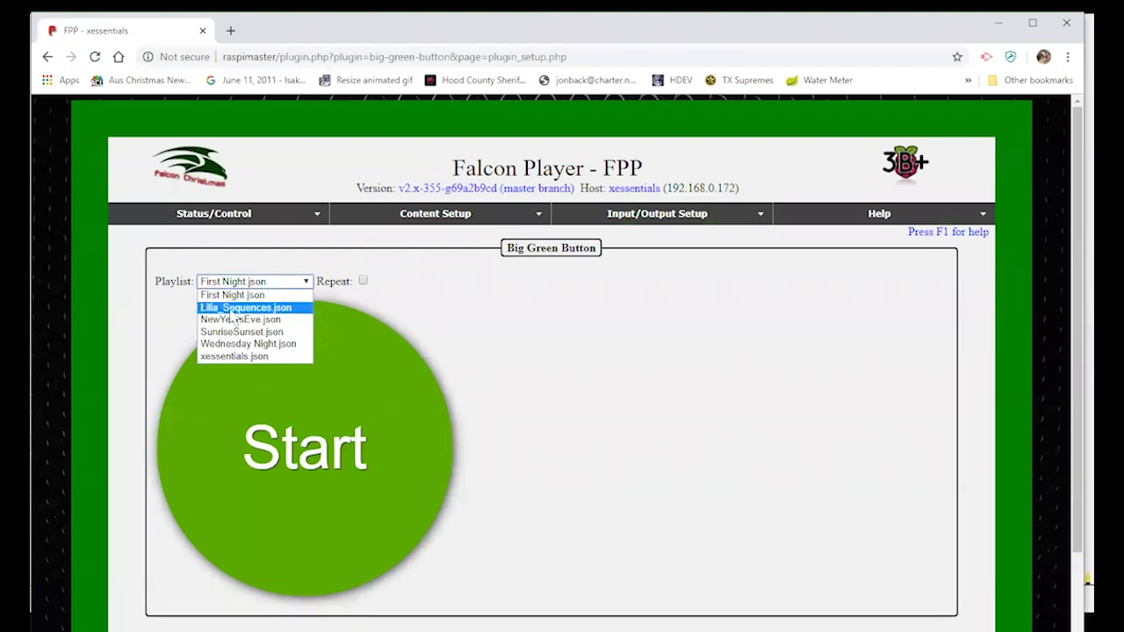
{"action": "left_click", "coordinate": [231, 308]}
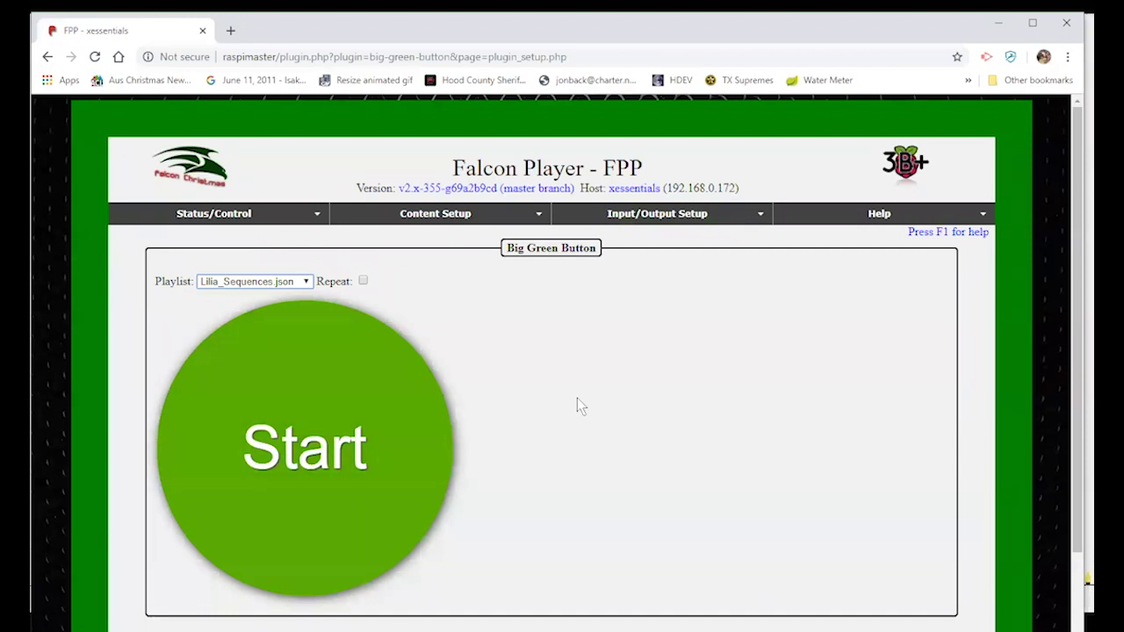
{"action": "left_click", "coordinate": [268, 282]}
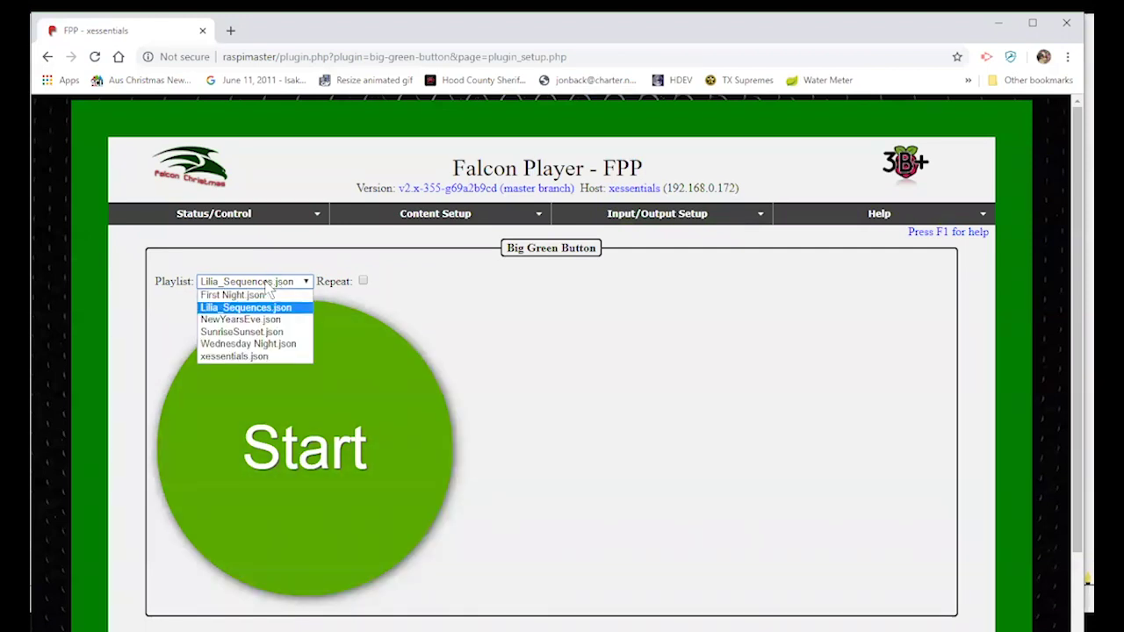
{"action": "left_click", "coordinate": [240, 358]}
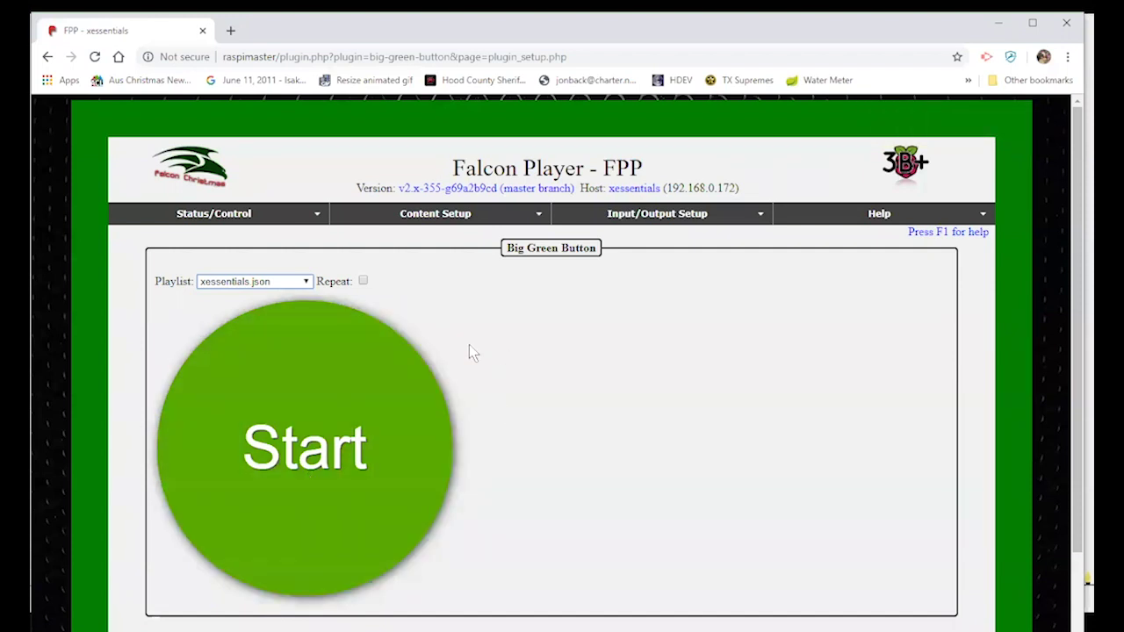
Return to the Plugin Manager and install the MatrixTools plugin.
{"action": "left_click", "coordinate": [441, 217]}
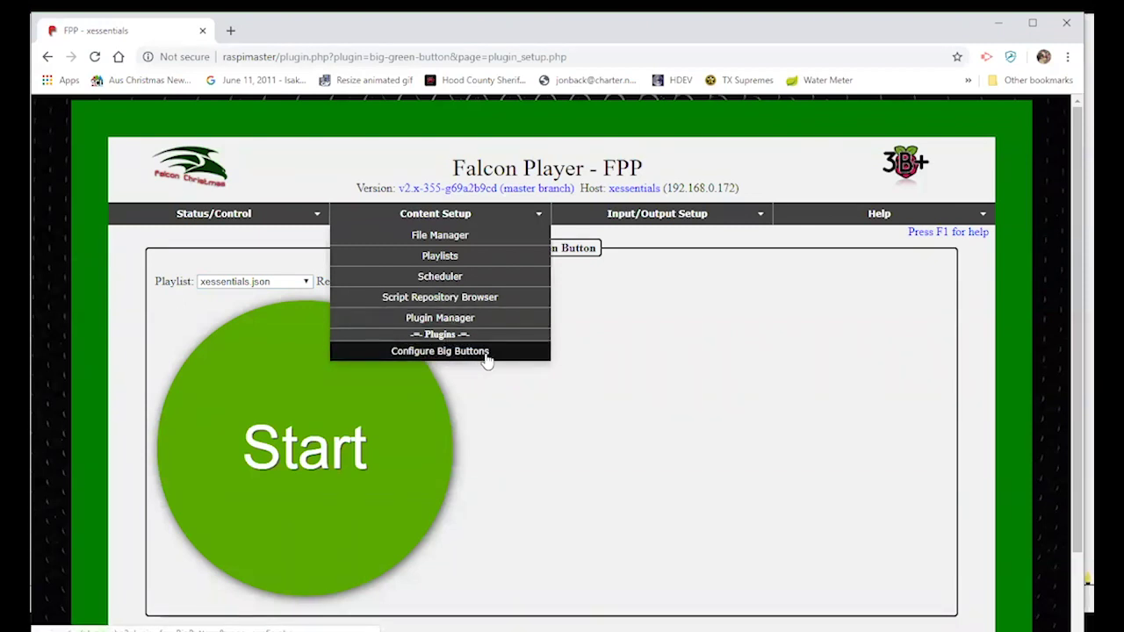
{"action": "left_click", "coordinate": [458, 319]}
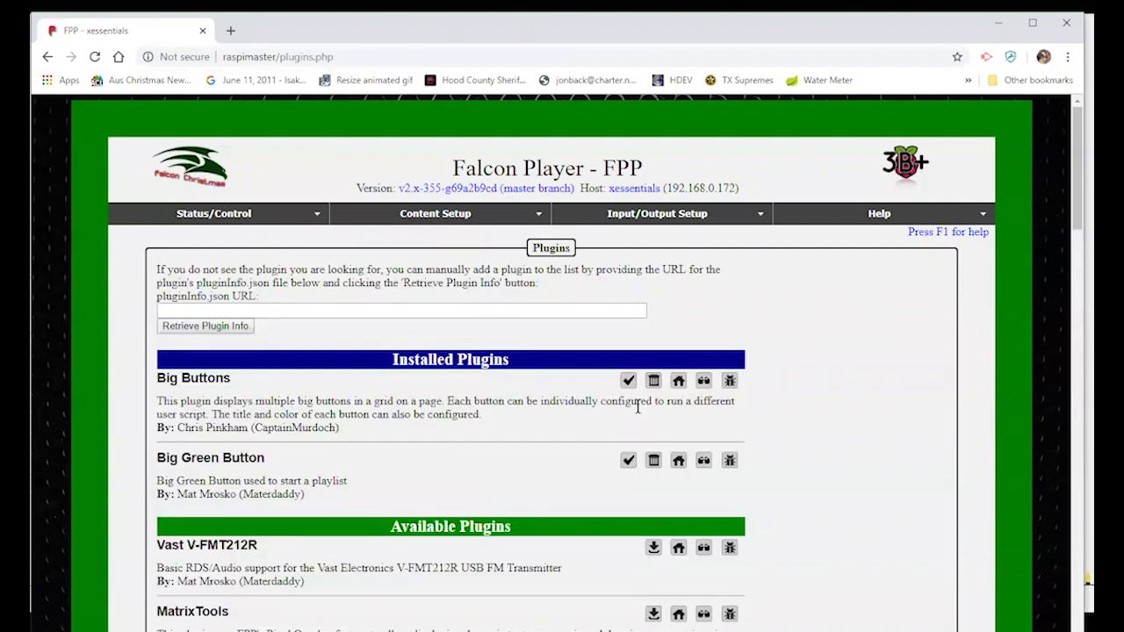
{"action": "scroll", "coordinate": [648, 406], "scroll_direction": "down", "scroll_amount": 3}
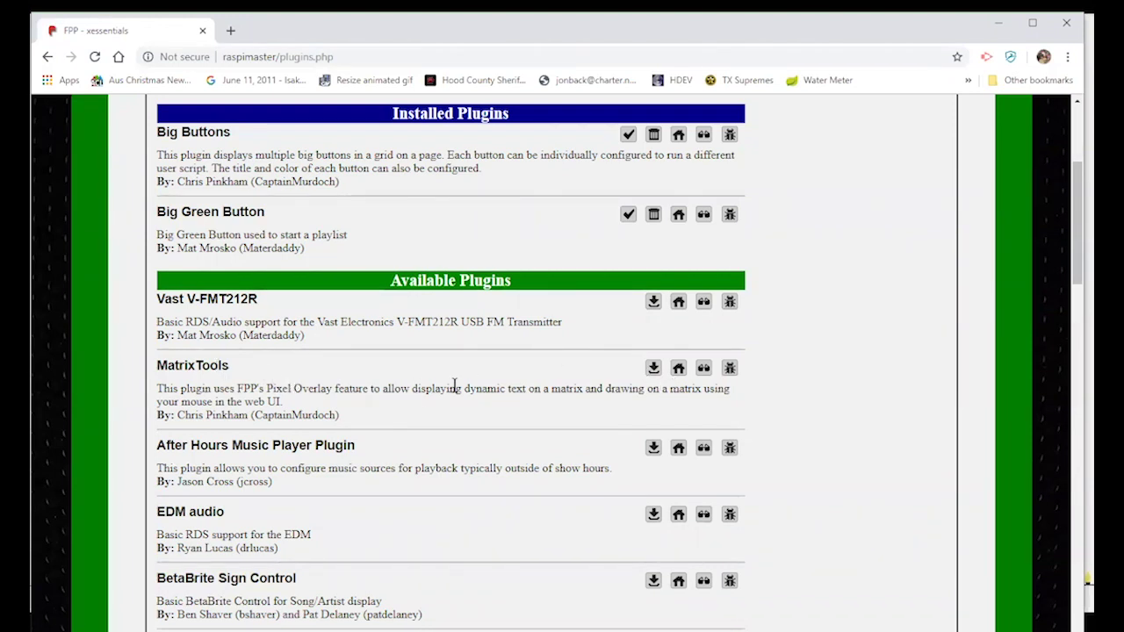
{"action": "left_click", "coordinate": [653, 369]}
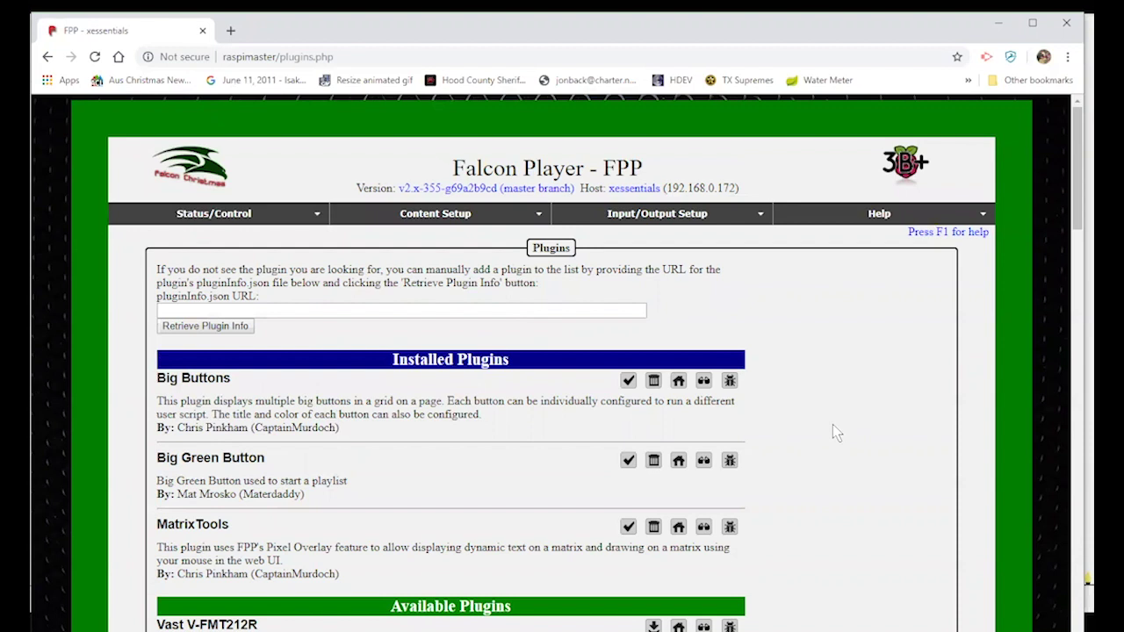
Open the PocketScroller system's own interface from the MultiSync list of discovered FPP systems.
{"action": "left_click", "coordinate": [213, 220]}
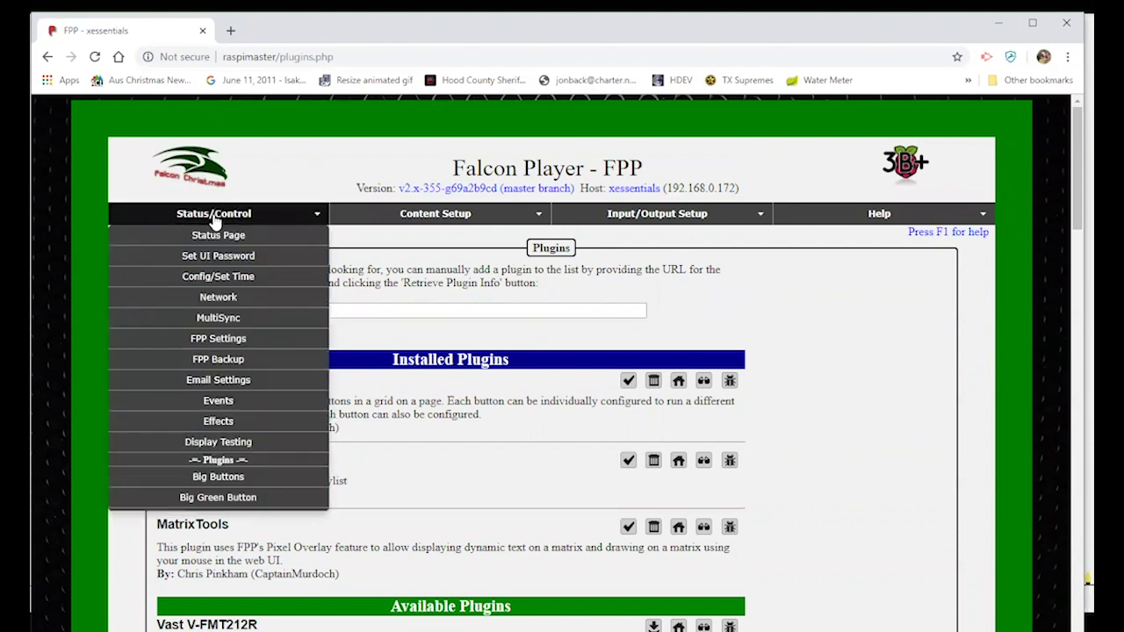
{"action": "left_click", "coordinate": [249, 322]}
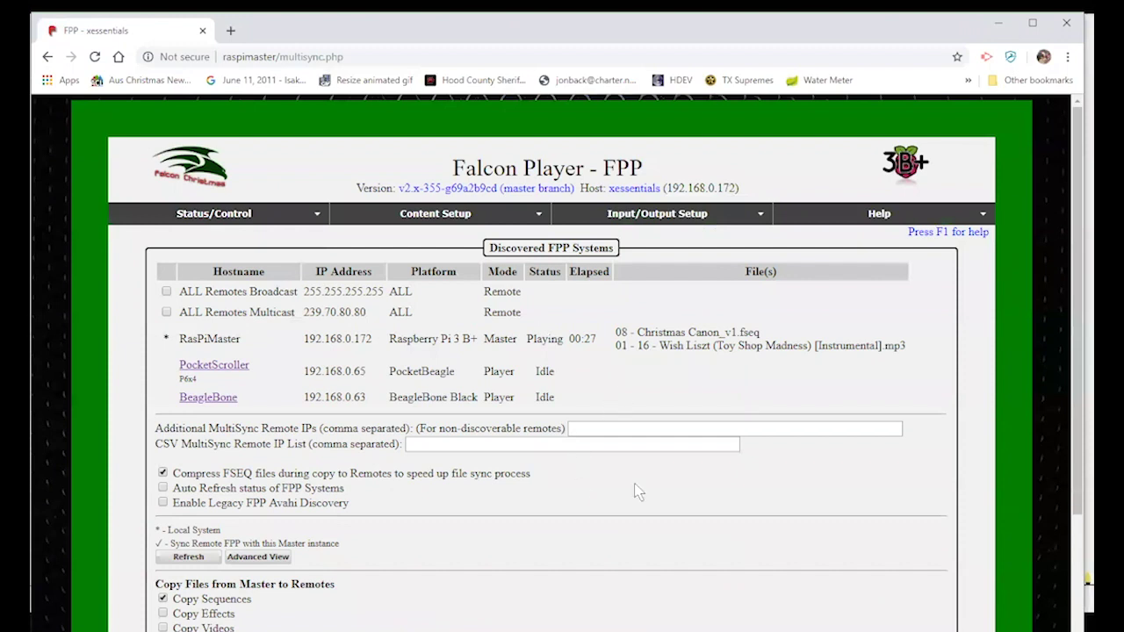
{"action": "left_click", "coordinate": [233, 374]}
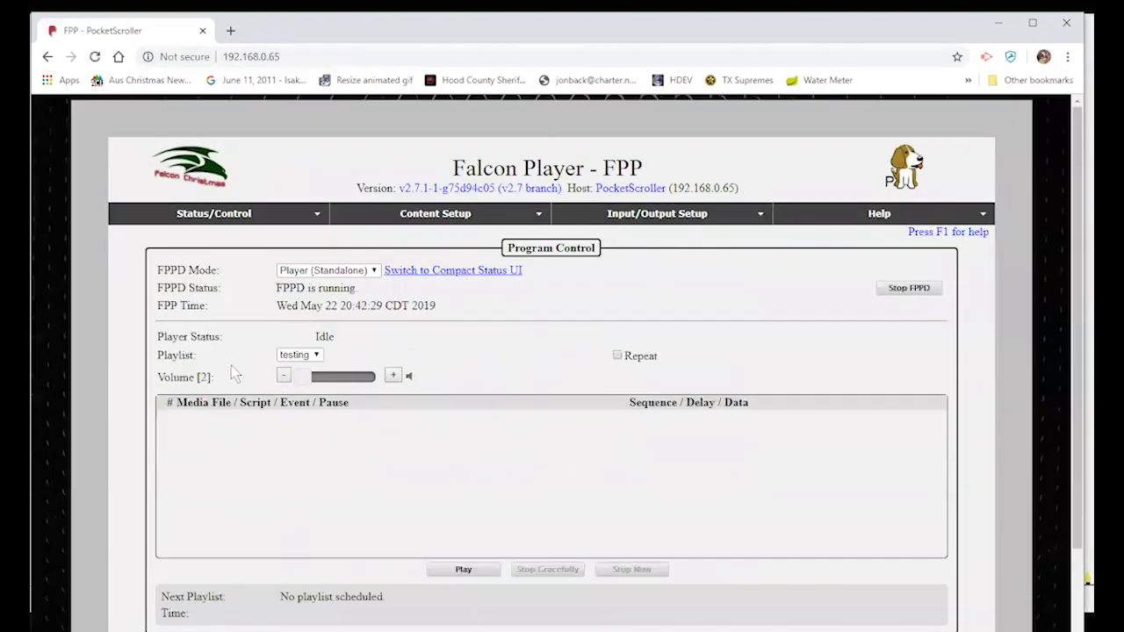
Browse the script repository's Control scripts on PocketScroller and return to the start of the list.
{"action": "left_click", "coordinate": [446, 215]}
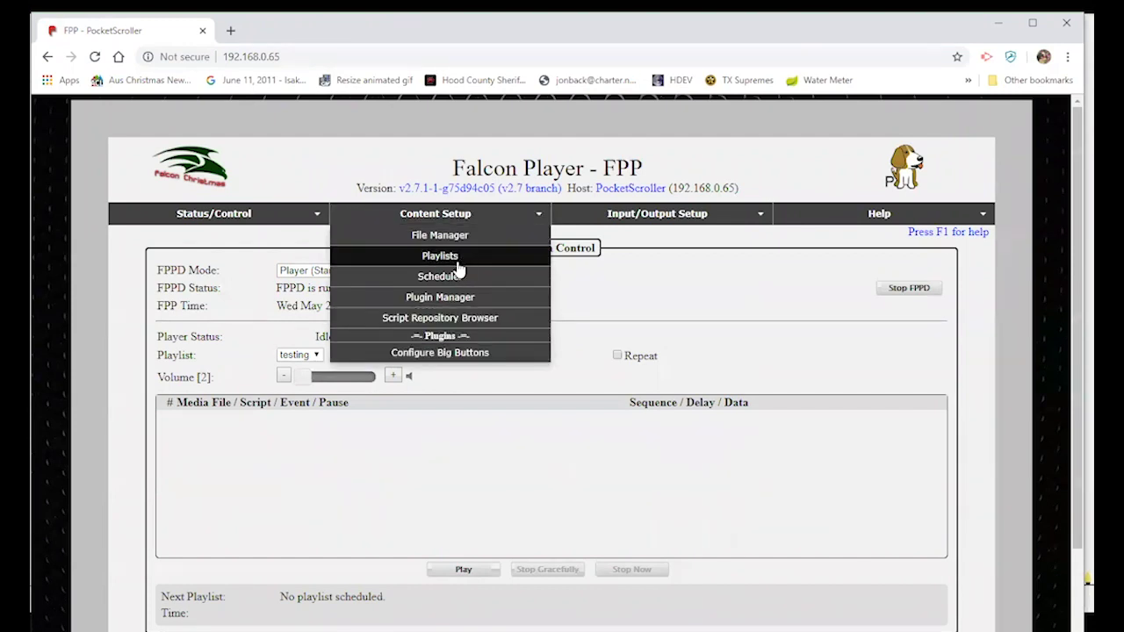
{"action": "left_click", "coordinate": [479, 320]}
{"action": "scroll", "coordinate": [728, 319], "scroll_direction": "down", "scroll_amount": 3}
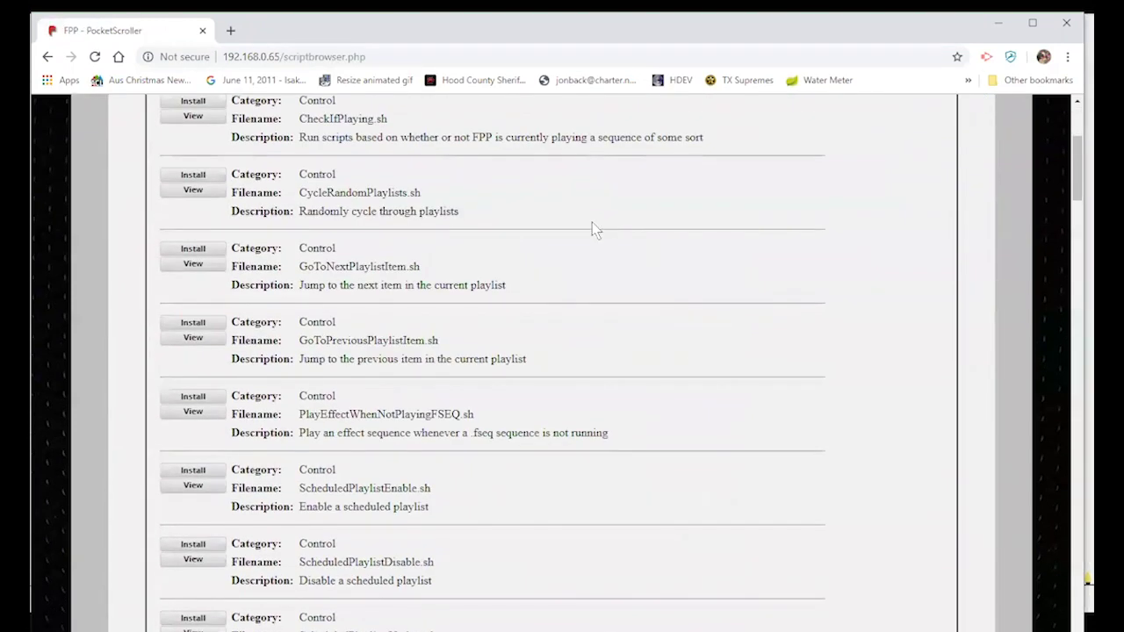
{"action": "scroll", "coordinate": [592, 222], "scroll_direction": "up", "scroll_amount": 3}
Try to install the MatrixTools plugin from PocketScroller's Plugin Manager and dismiss the alert.
{"action": "left_click", "coordinate": [439, 215]}
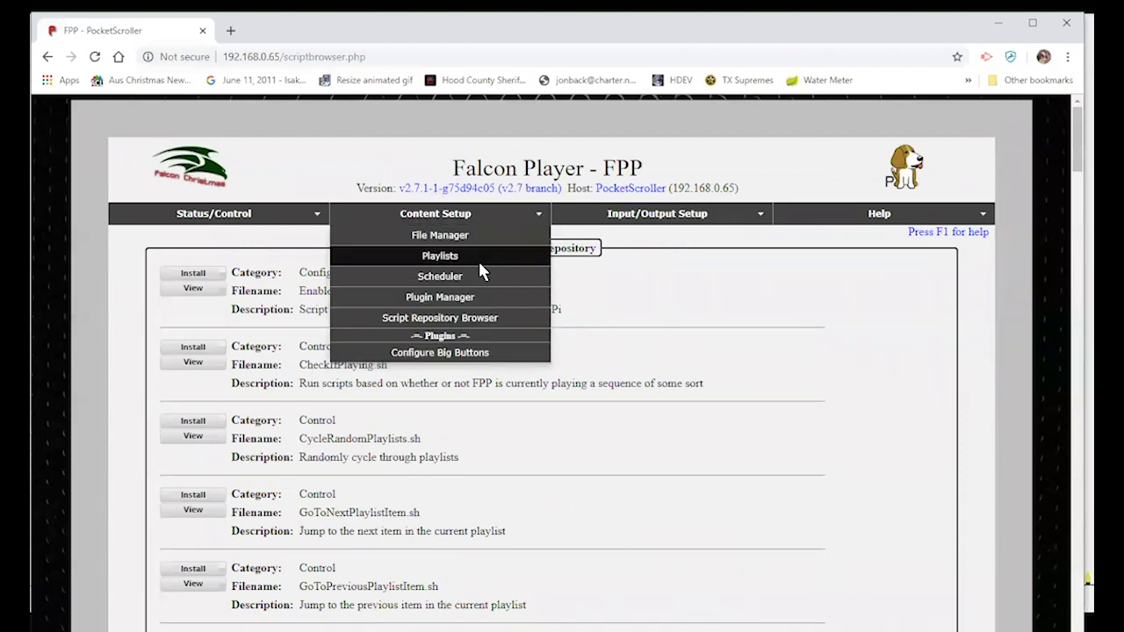
{"action": "left_click", "coordinate": [480, 299]}
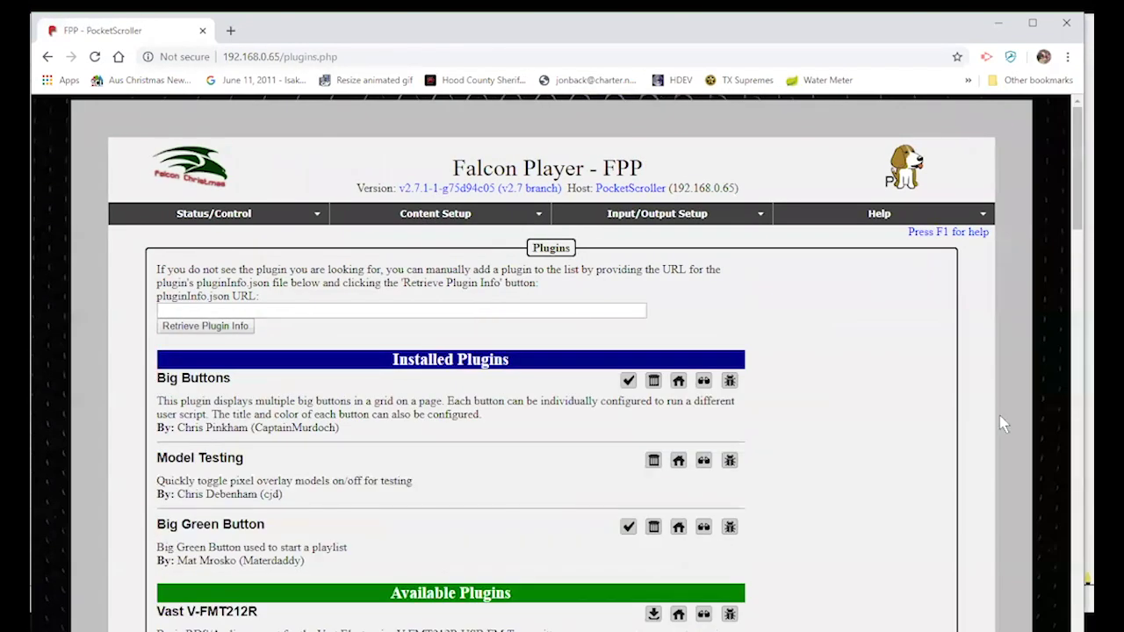
{"action": "scroll", "coordinate": [1023, 550], "scroll_direction": "down", "scroll_amount": 2}
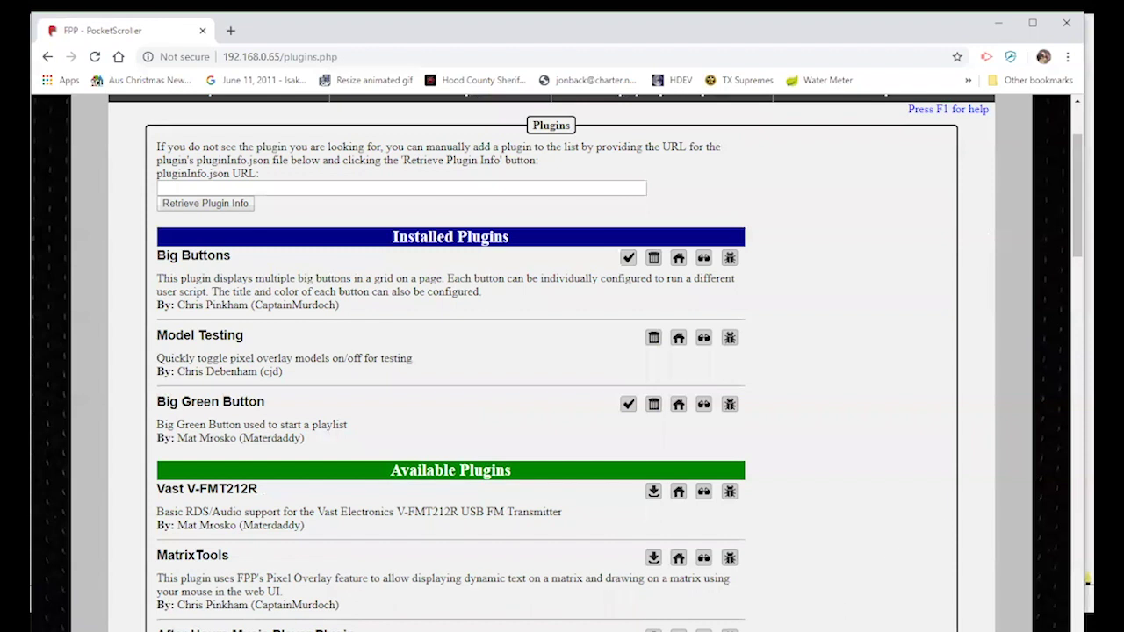
{"action": "scroll", "coordinate": [427, 542], "scroll_direction": "down", "scroll_amount": 2}
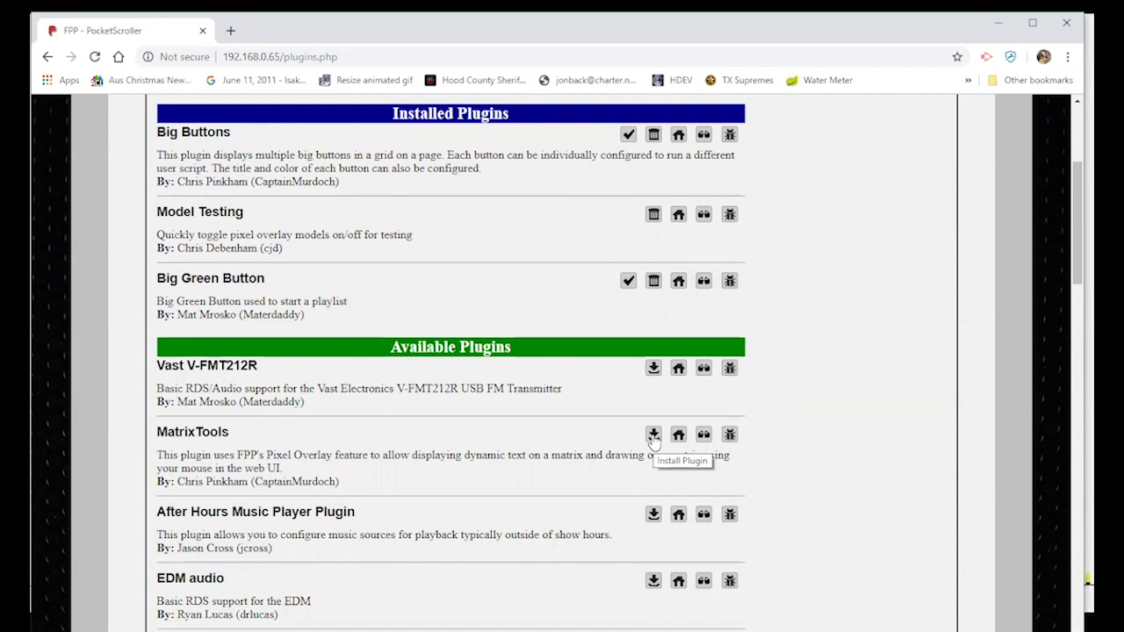
{"action": "left_click", "coordinate": [653, 436]}
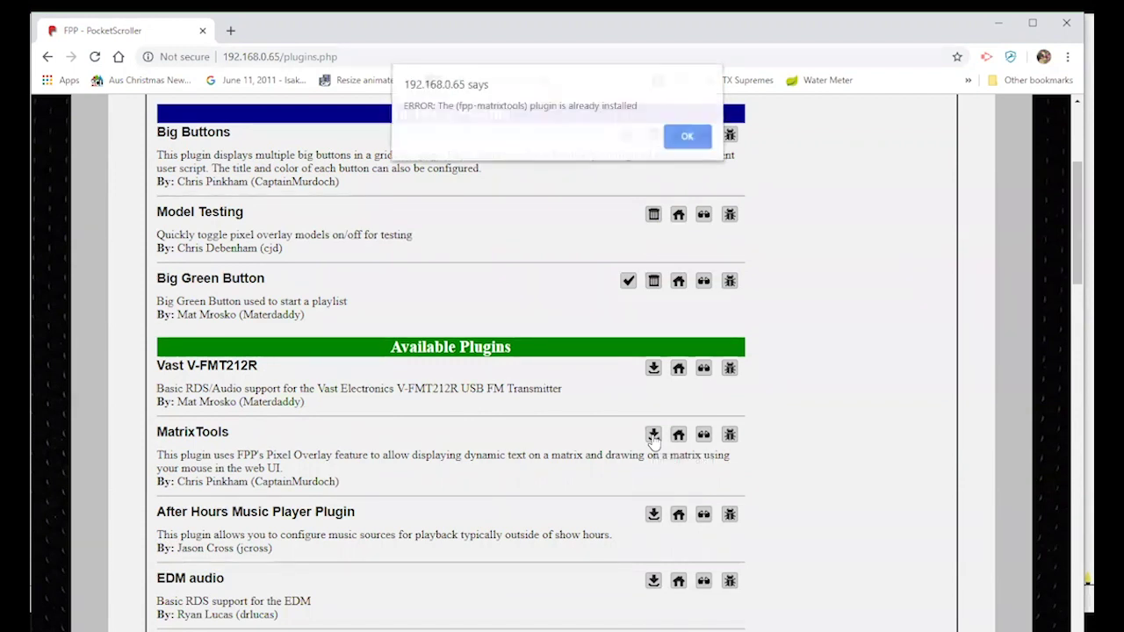
{"action": "left_click", "coordinate": [686, 141]}
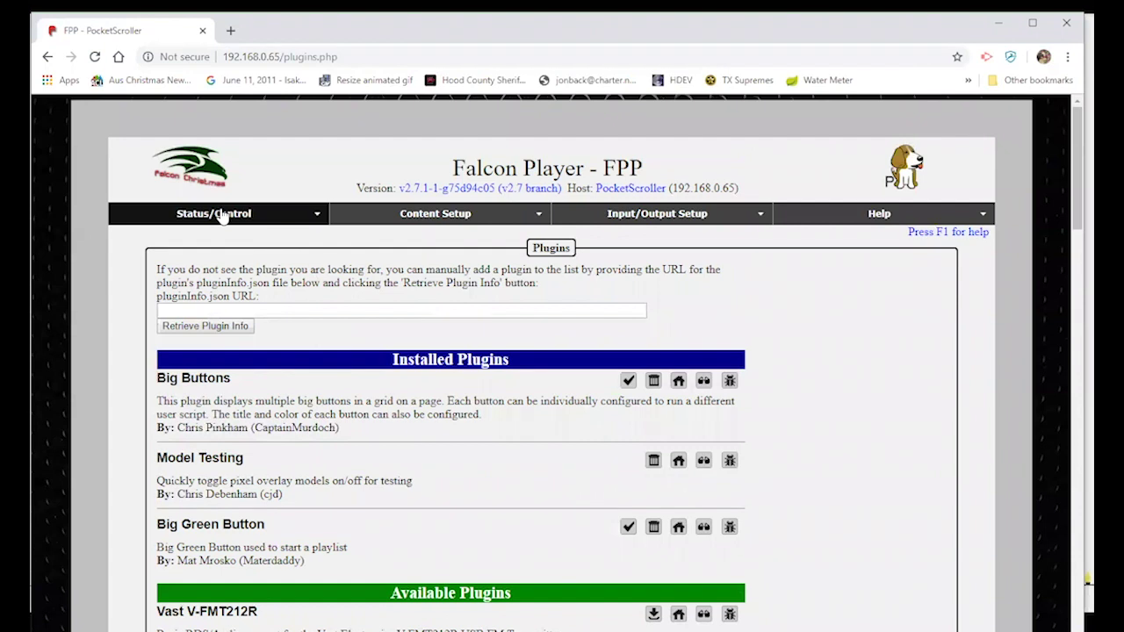
Open the Matrix Tools plugin page and set the P6Matrix model's state to Enabled.
{"action": "left_click", "coordinate": [222, 217]}
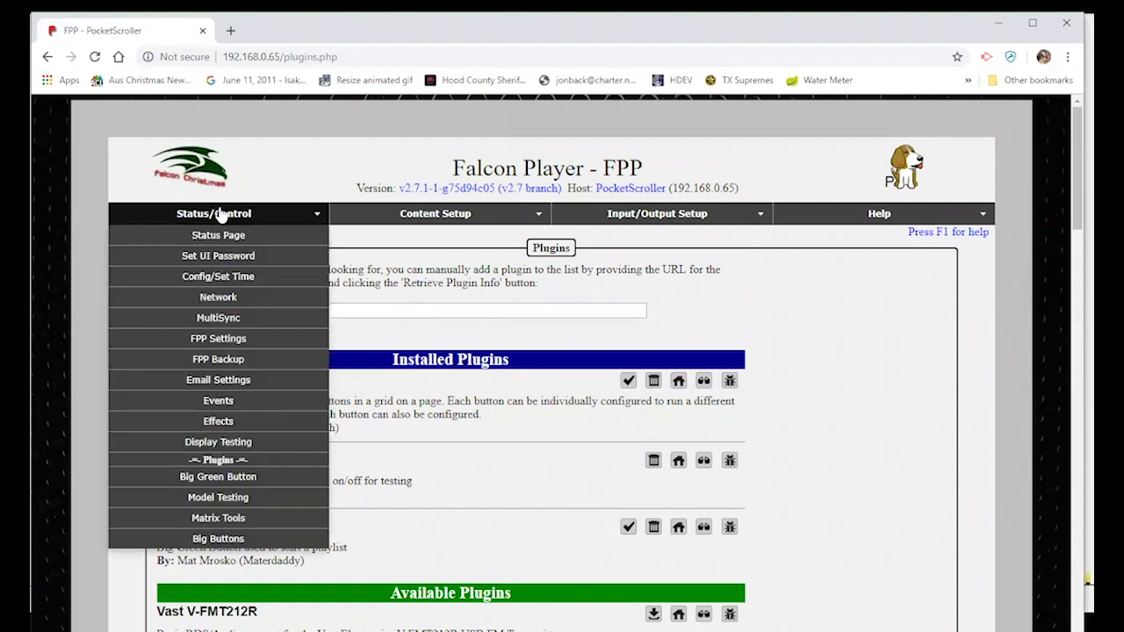
{"action": "left_click", "coordinate": [235, 523]}
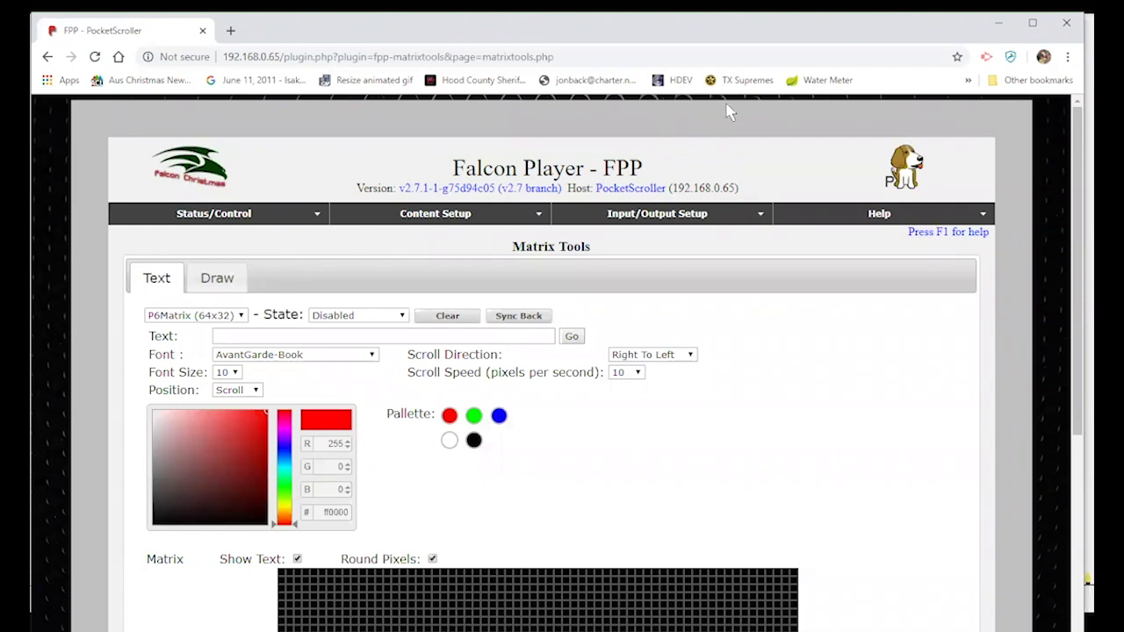
{"action": "scroll", "coordinate": [878, 484], "scroll_direction": "down", "scroll_amount": 3}
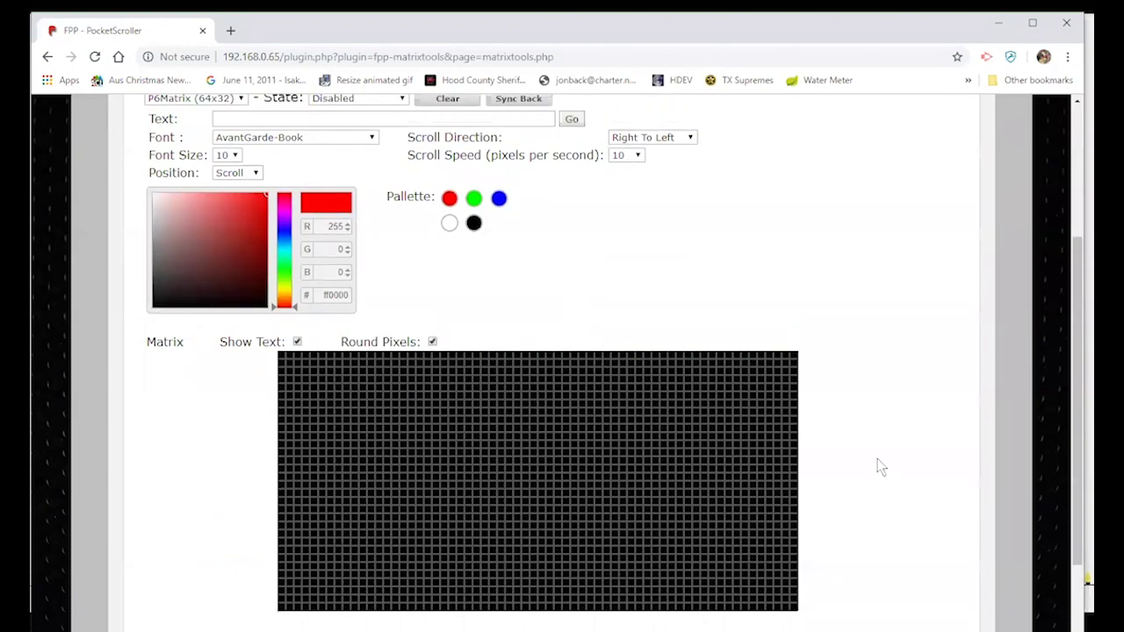
{"action": "scroll", "coordinate": [879, 465], "scroll_direction": "up", "scroll_amount": 3}
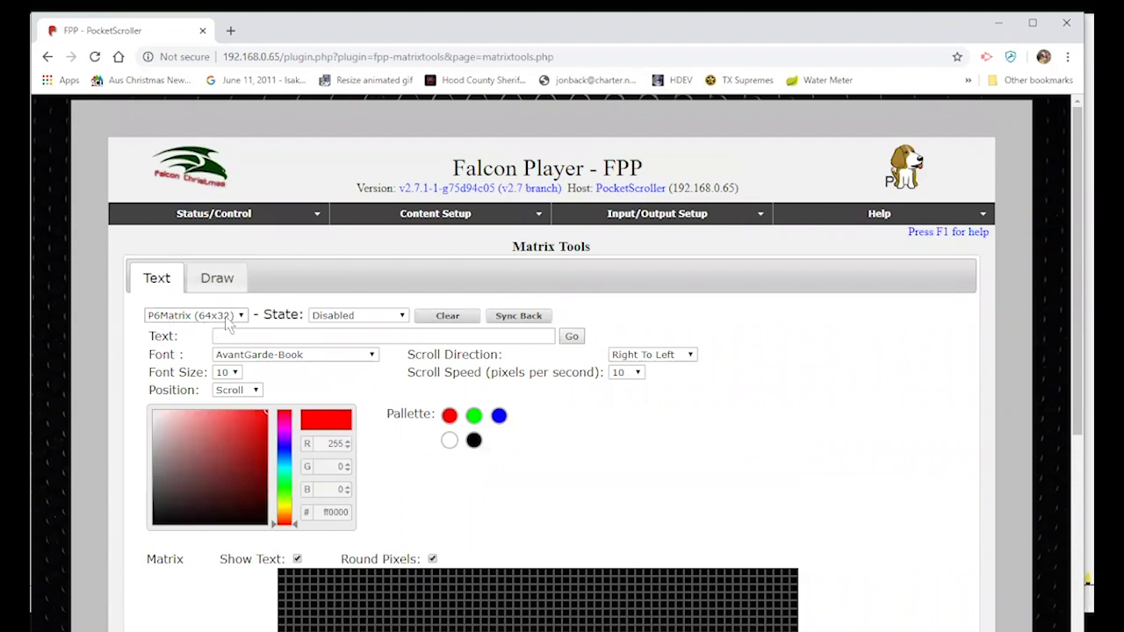
{"action": "left_click", "coordinate": [343, 317]}
{"action": "left_click", "coordinate": [338, 343]}
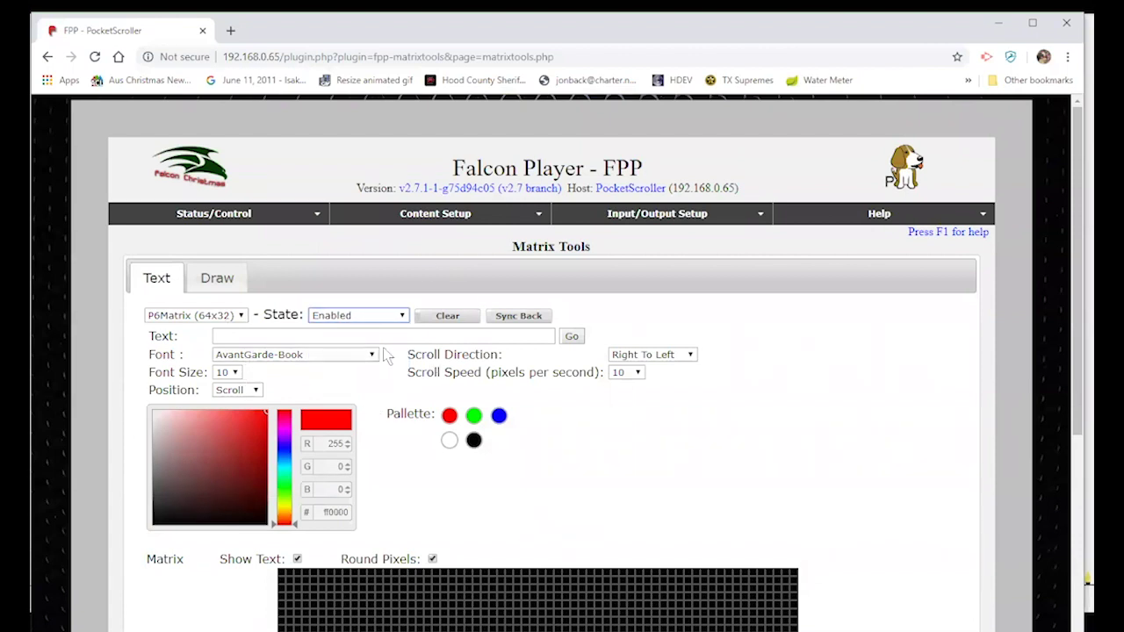
Draw crossing red and blue diagonal lines and green freehand strokes on the P6Matrix pixel grid.
{"action": "scroll", "coordinate": [547, 502], "scroll_direction": "down", "scroll_amount": 1}
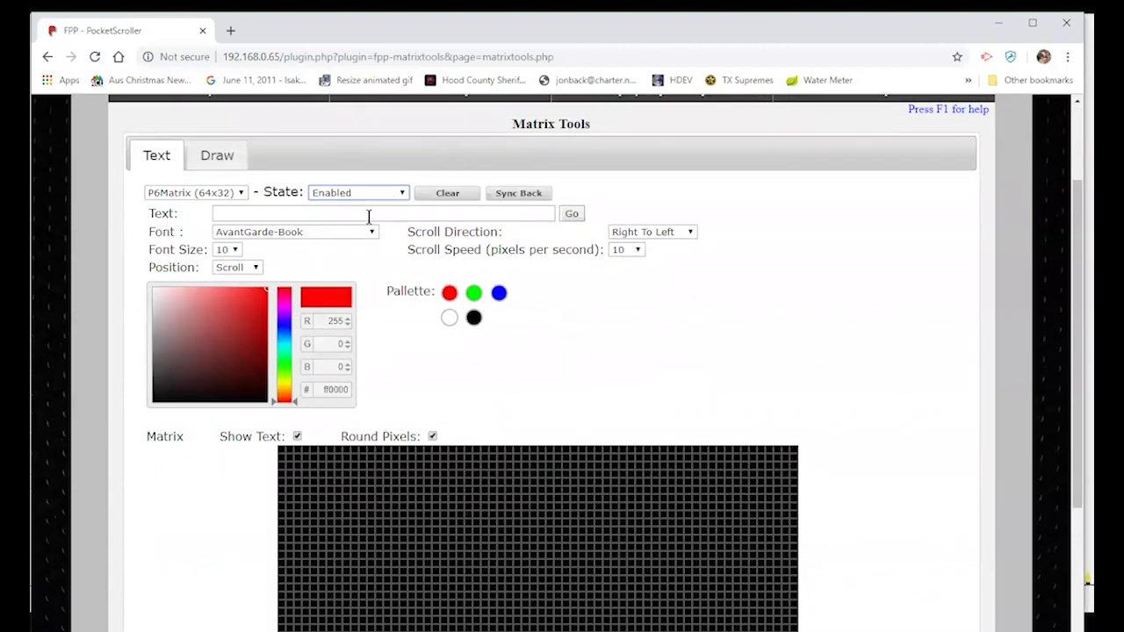
{"action": "left_click", "coordinate": [450, 295]}
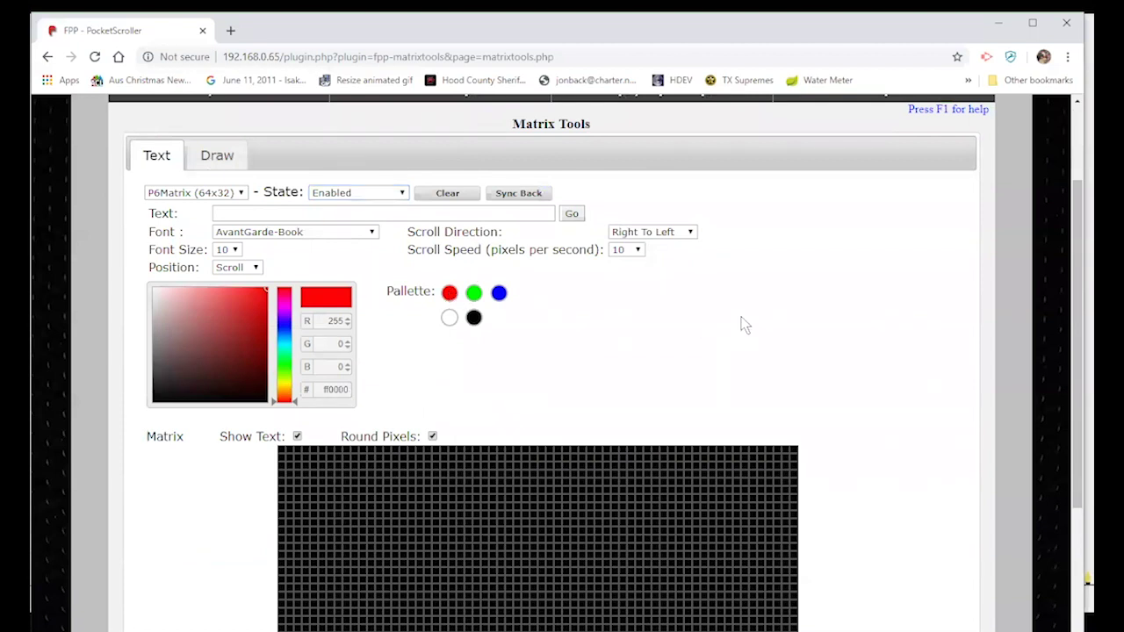
{"action": "scroll", "coordinate": [740, 322], "scroll_direction": "down", "scroll_amount": 2}
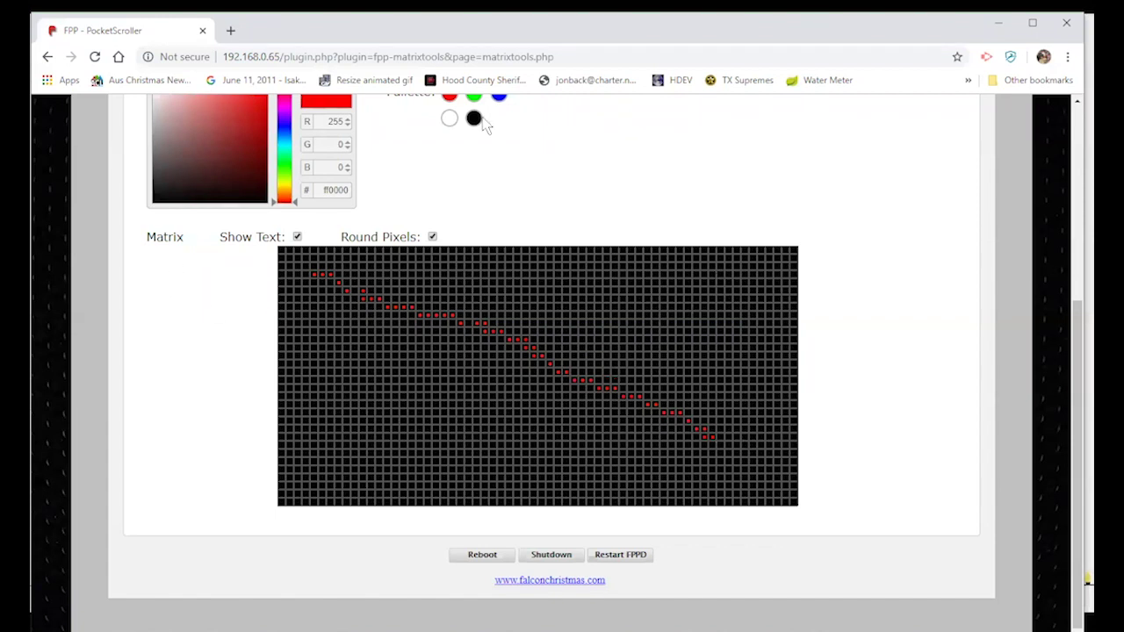
{"action": "left_click", "coordinate": [499, 98]}
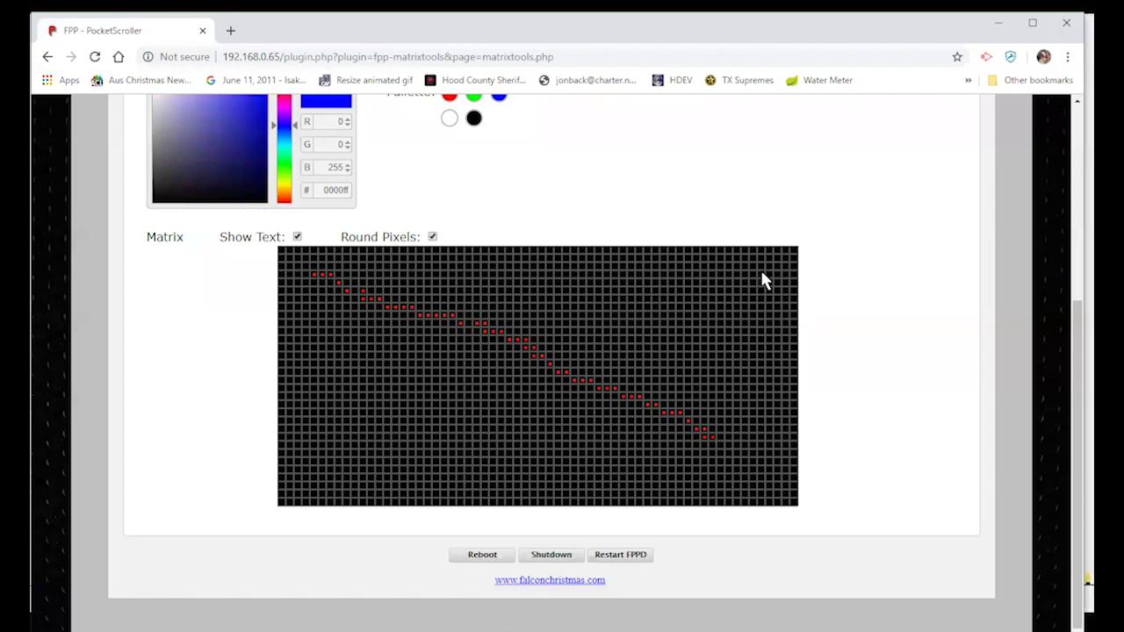
{"action": "left_click", "coordinate": [472, 99]}
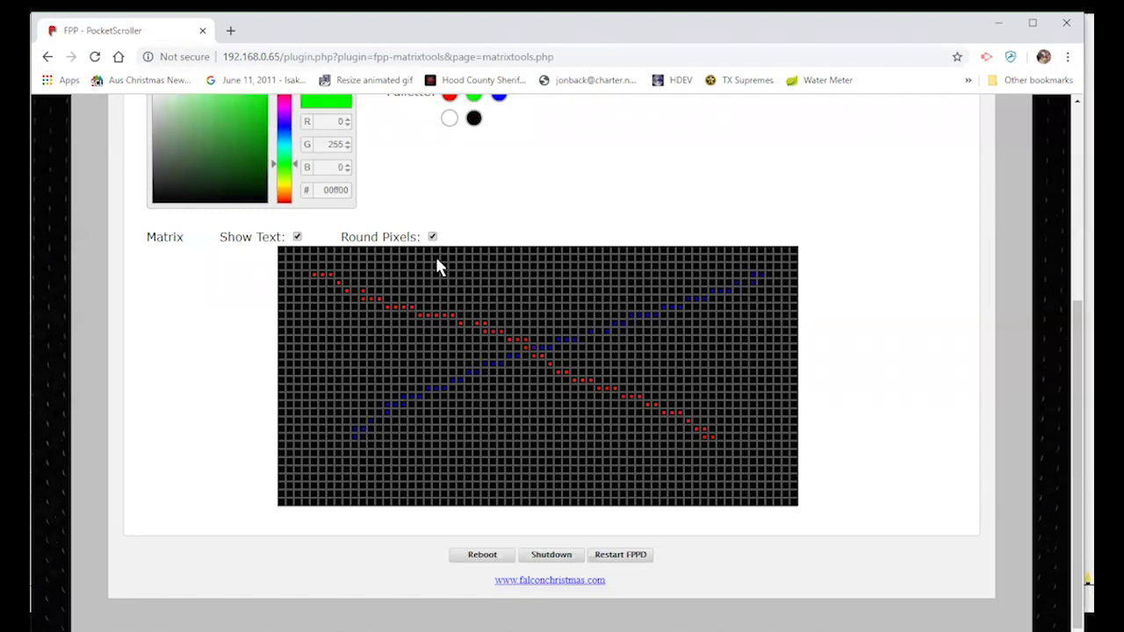
{"action": "mouse_move", "coordinate": [378, 387]}
{"action": "left_mouse_down"}
{"action": "mouse_move", "coordinate": [463, 323]}
{"action": "mouse_move", "coordinate": [670, 302]}
{"action": "left_mouse_up"}
Send the text "xessentials" to the matrix and check it scrolling across the pixel grid.
{"action": "scroll", "coordinate": [926, 392], "scroll_direction": "up", "scroll_amount": 4}
{"action": "left_click", "coordinate": [355, 334]}
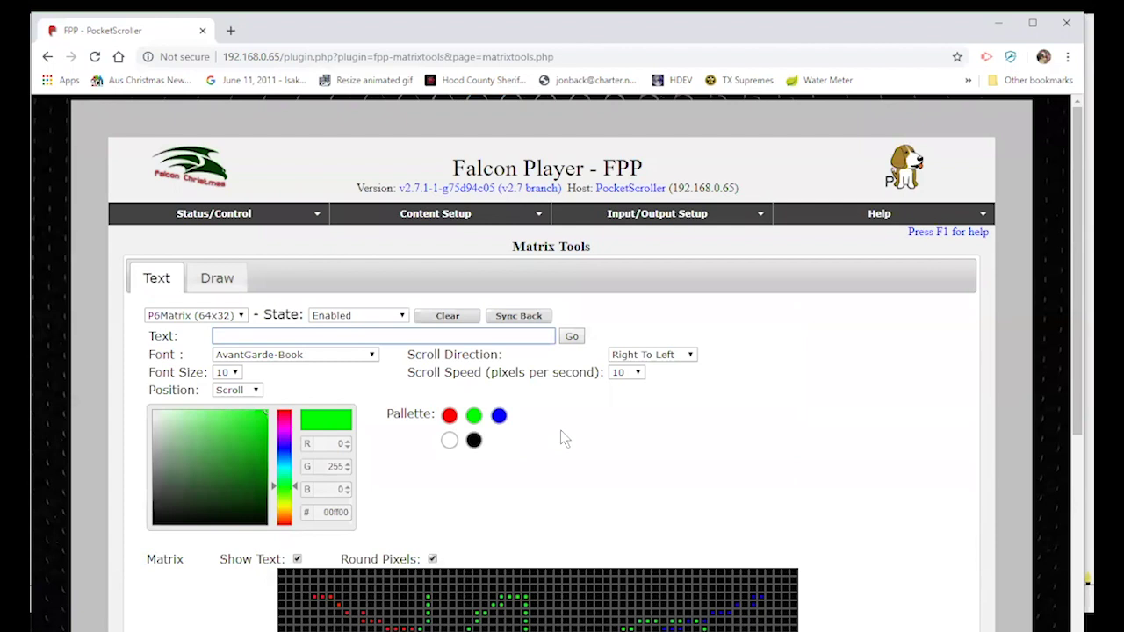
{"action": "type", "text": "x"}
{"action": "left_click", "coordinate": [572, 336]}
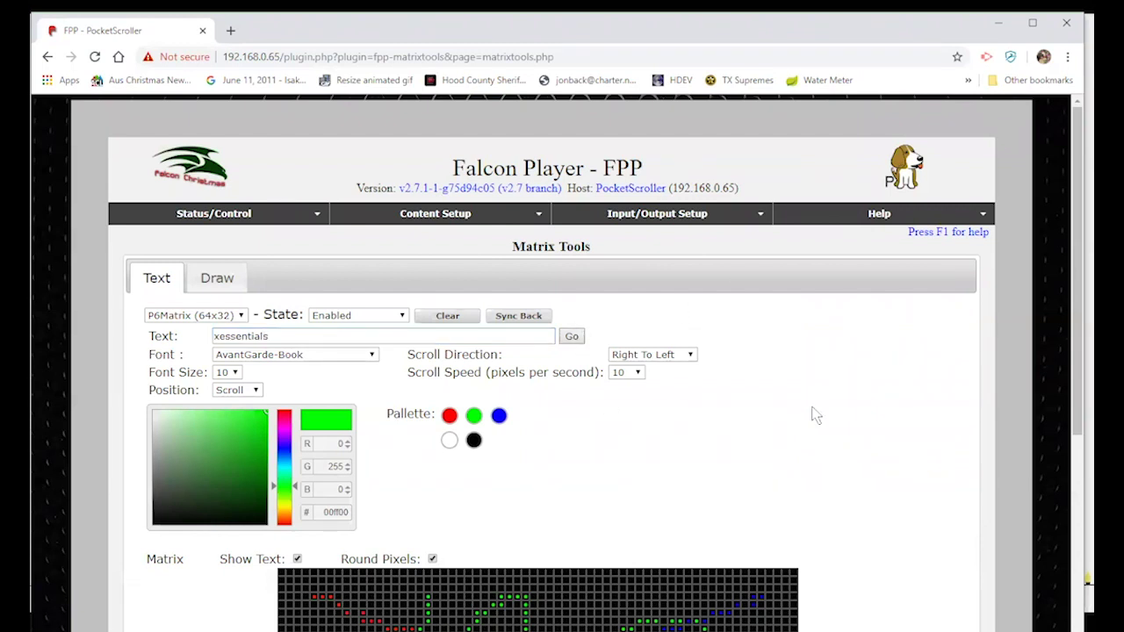
{"action": "scroll", "coordinate": [880, 431], "scroll_direction": "down", "scroll_amount": 4}
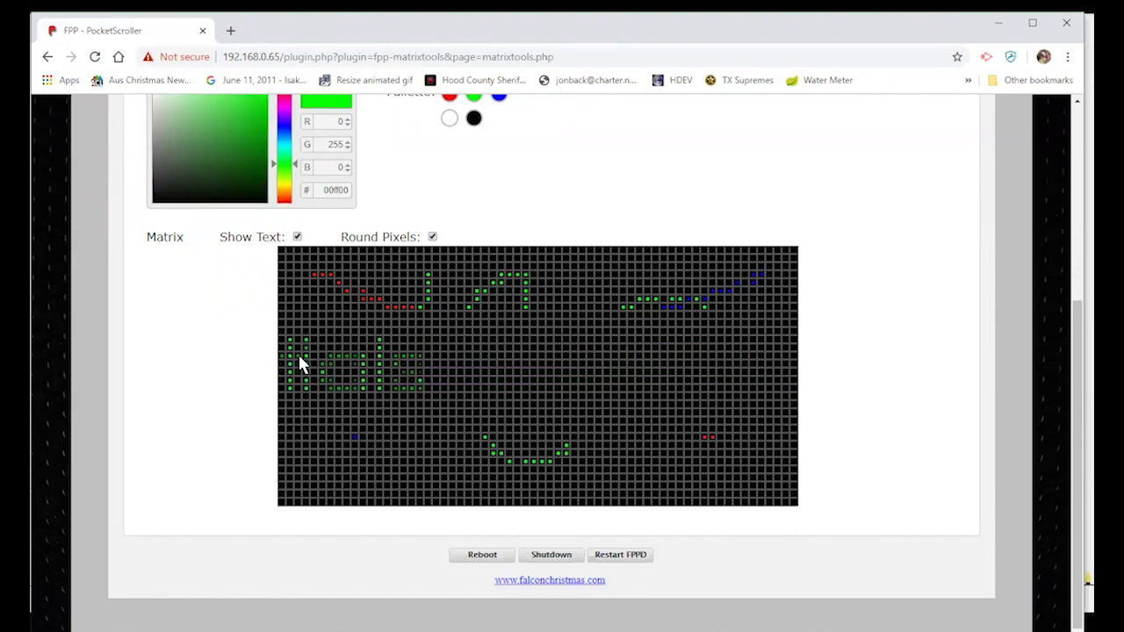
{"action": "scroll", "coordinate": [926, 501], "scroll_direction": "up", "scroll_amount": 3}
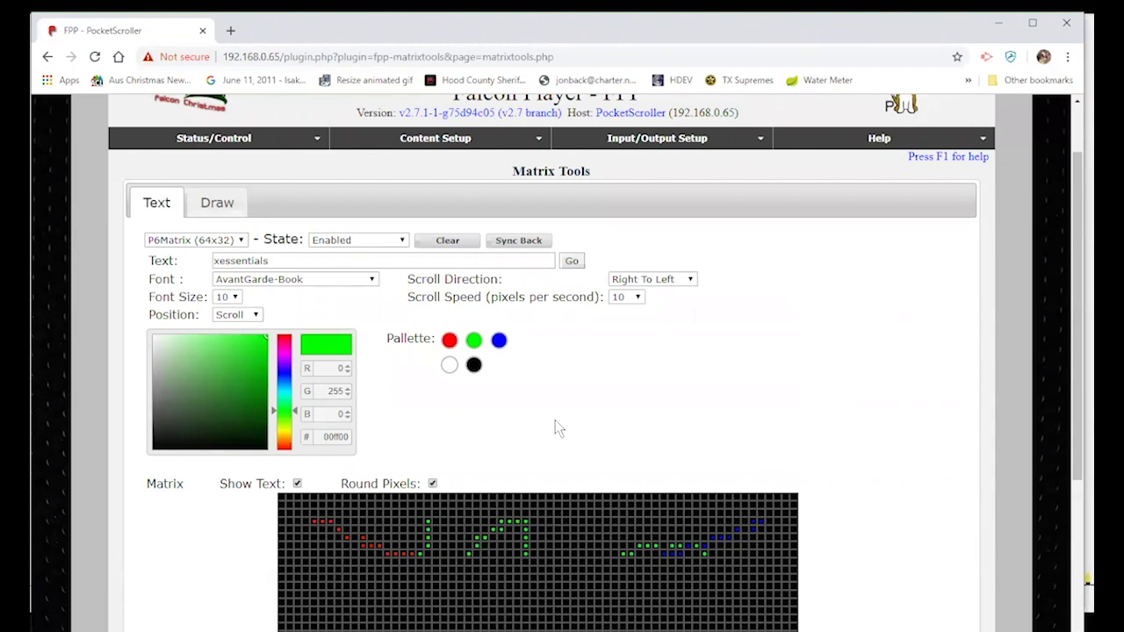
Set the P6Matrix state to Transparent and check the pixel grid.
{"action": "left_click", "coordinate": [349, 243]}
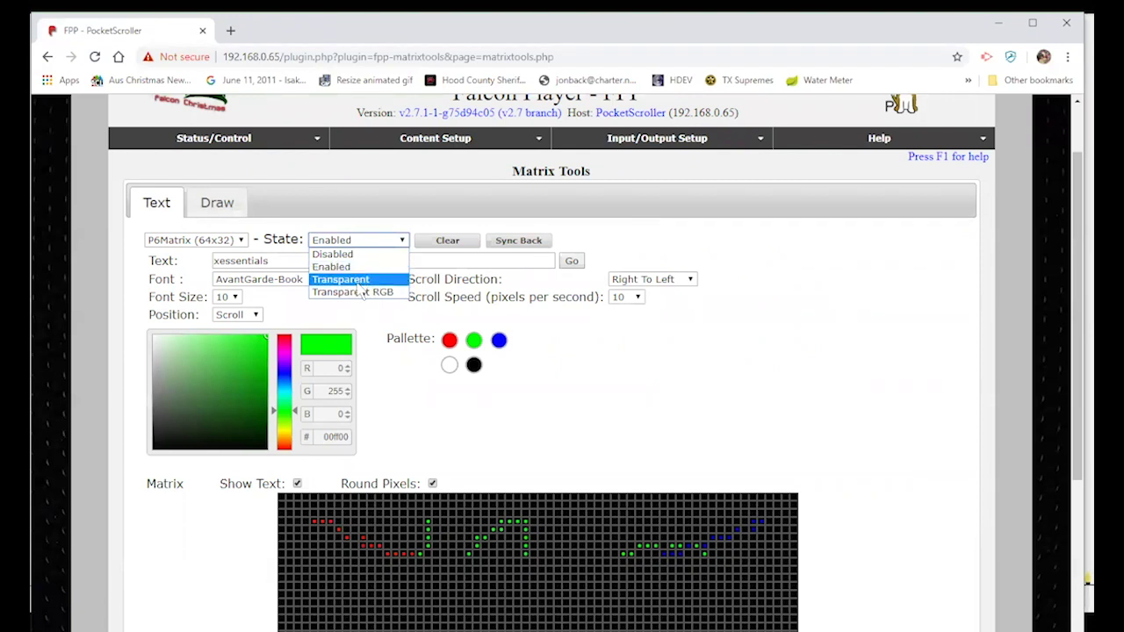
{"action": "left_click", "coordinate": [372, 279]}
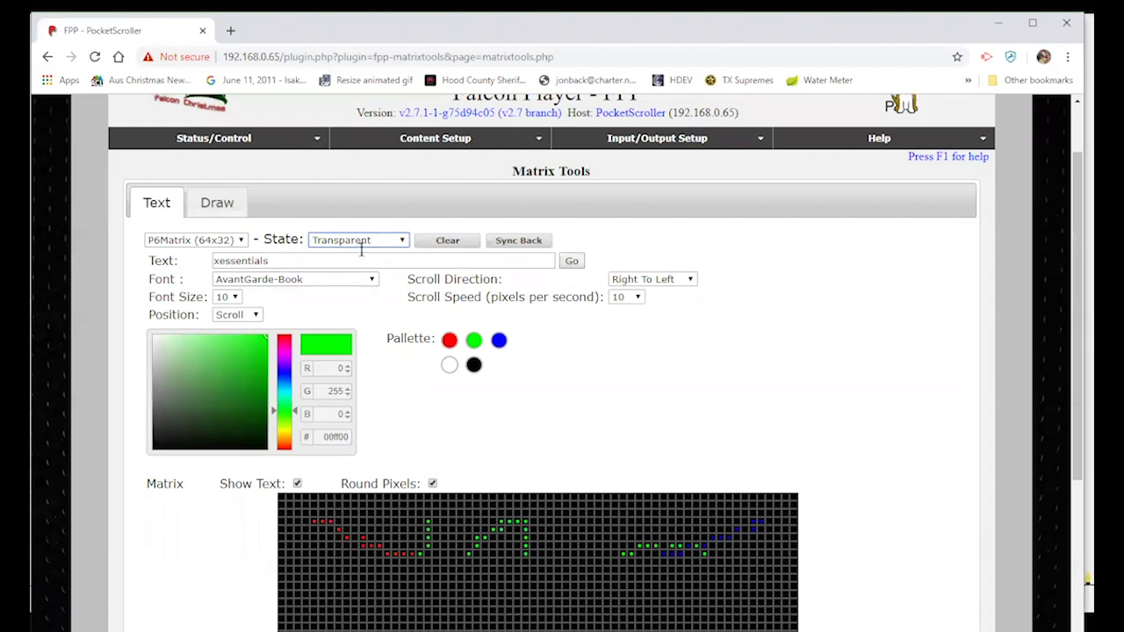
{"action": "scroll", "coordinate": [968, 547], "scroll_direction": "down", "scroll_amount": 3}
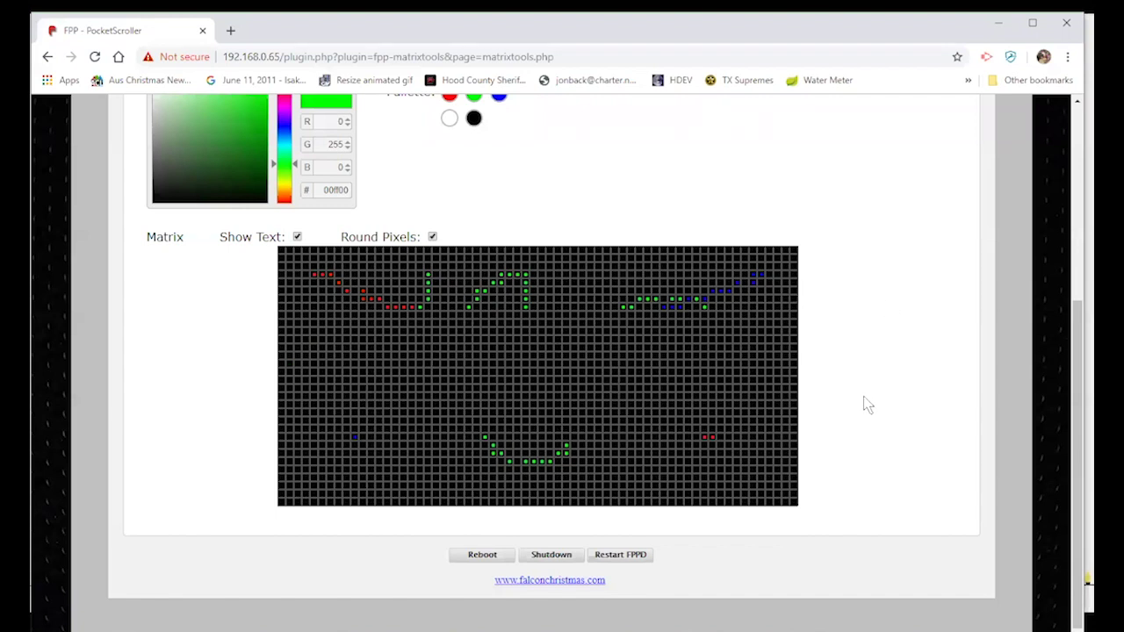
{"action": "scroll", "coordinate": [857, 472], "scroll_direction": "up", "scroll_amount": 4}
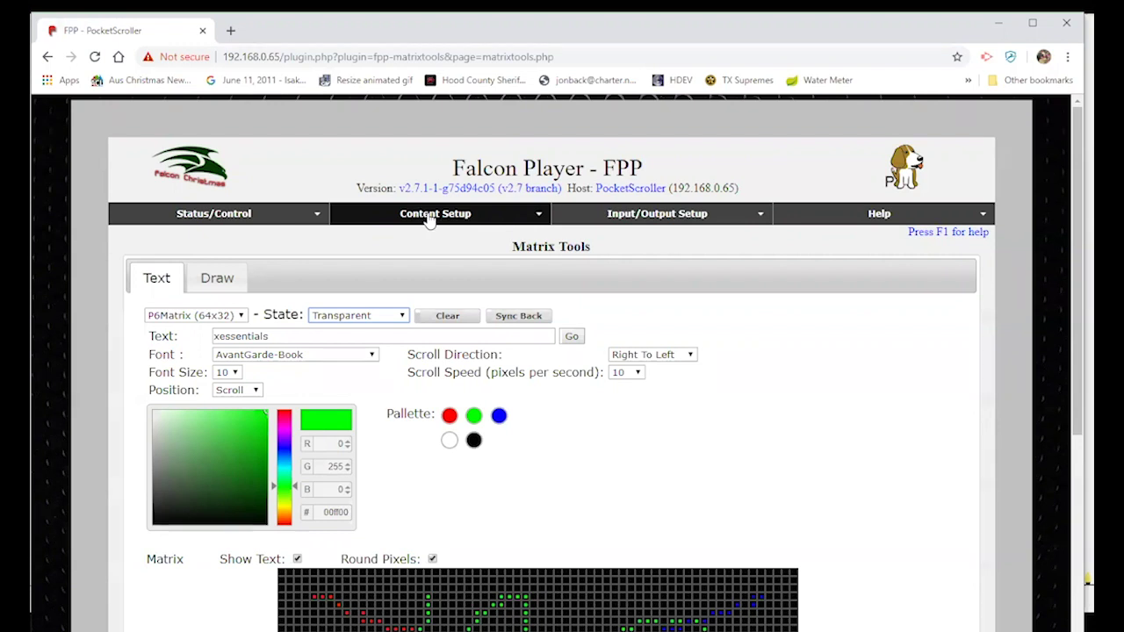
Switch to the presentation and go through the Plug-Ins and Scripts slides listing plugins and repository scripts.
{"action": "left_click_drag", "start_coordinate": [650, 119], "coordinate": [553, 113]}
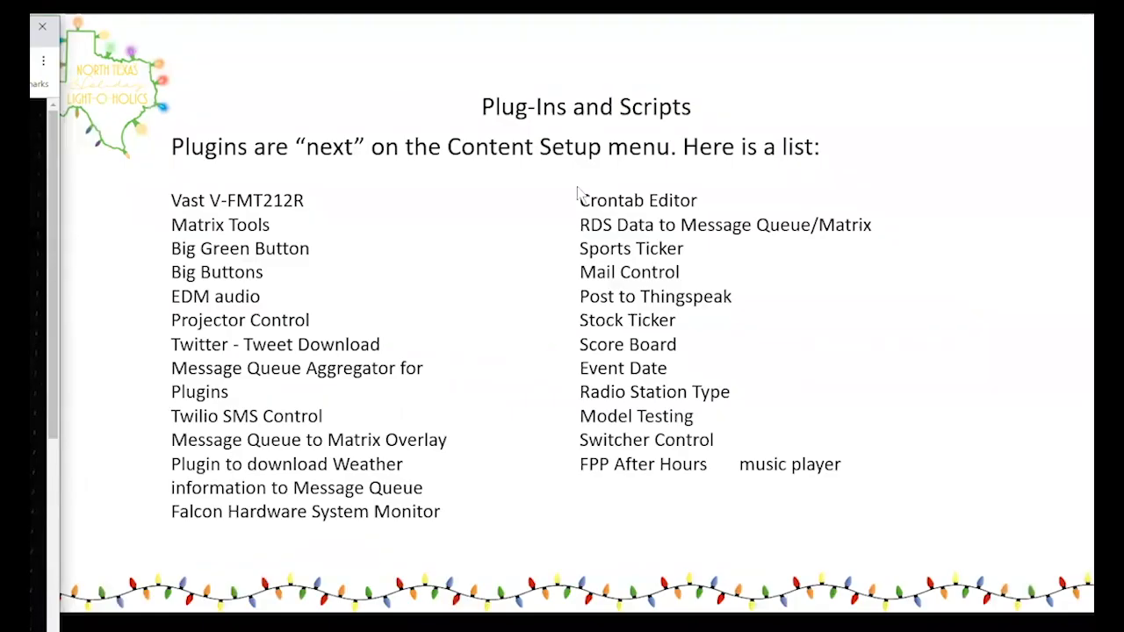
{"action": "left_click", "coordinate": [560, 312]}
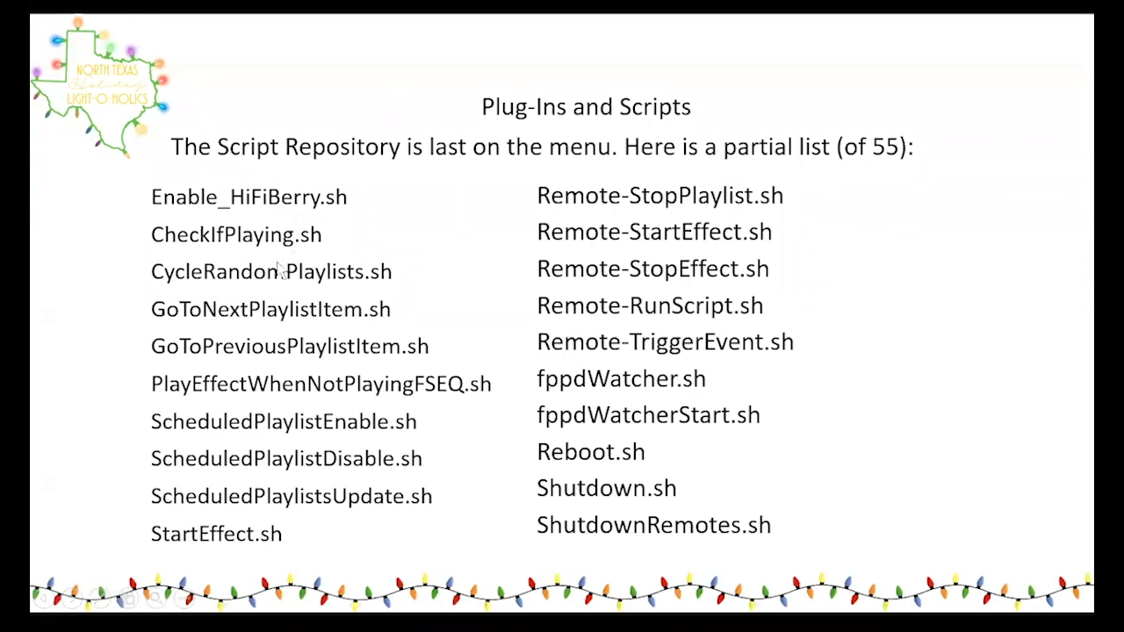
{"action": "left_click", "coordinate": [523, 312]}
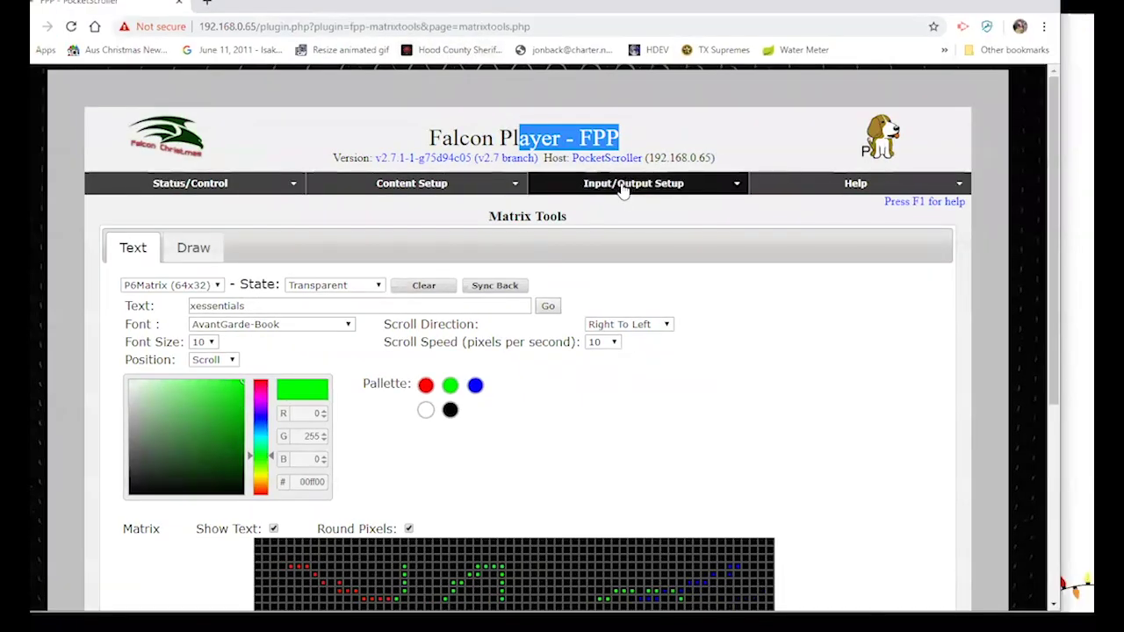
Return to the FPP browser window and examine the E1.31 bridge channel inputs and the BBB Strings and LED Panels channel outputs.
{"action": "left_click", "coordinate": [679, 188]}
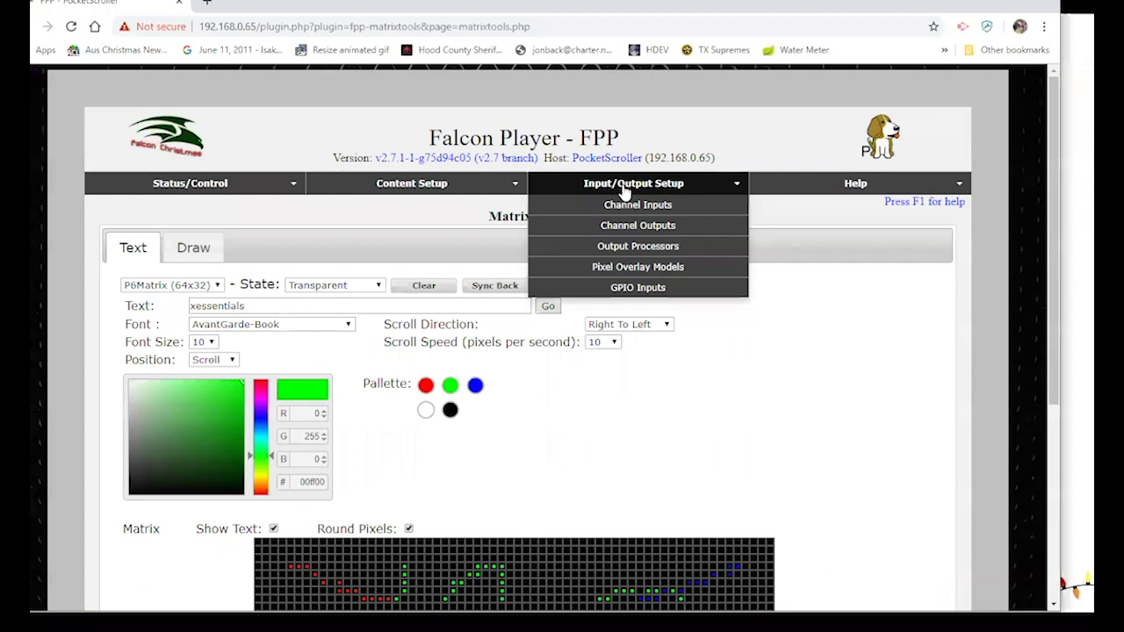
{"action": "left_click", "coordinate": [621, 208]}
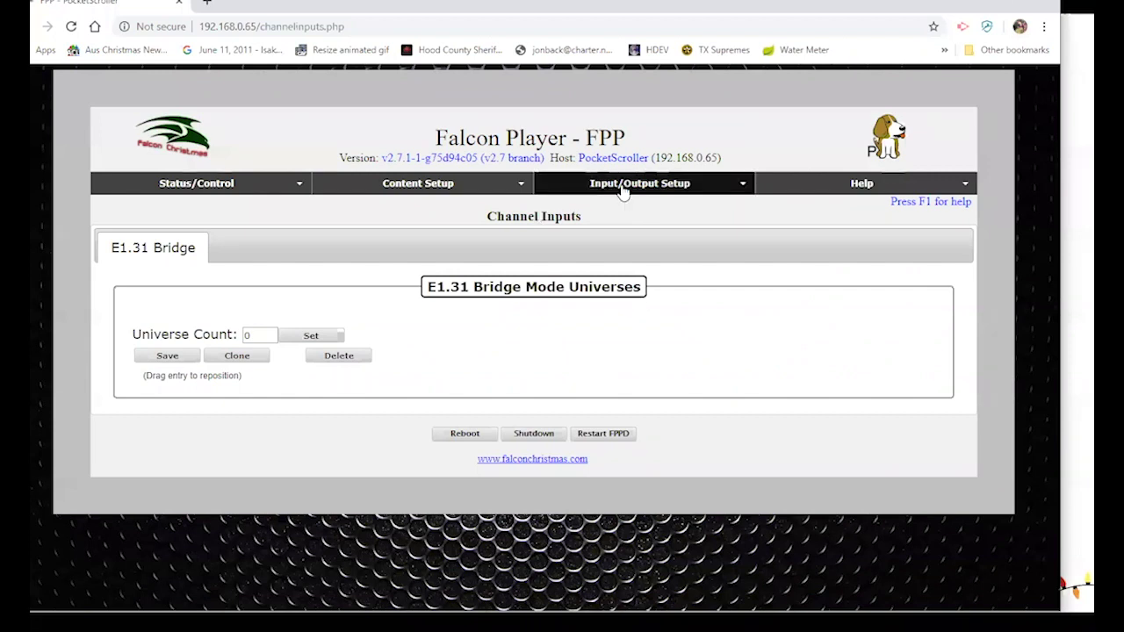
{"action": "mouse_move", "coordinate": [623, 189]}
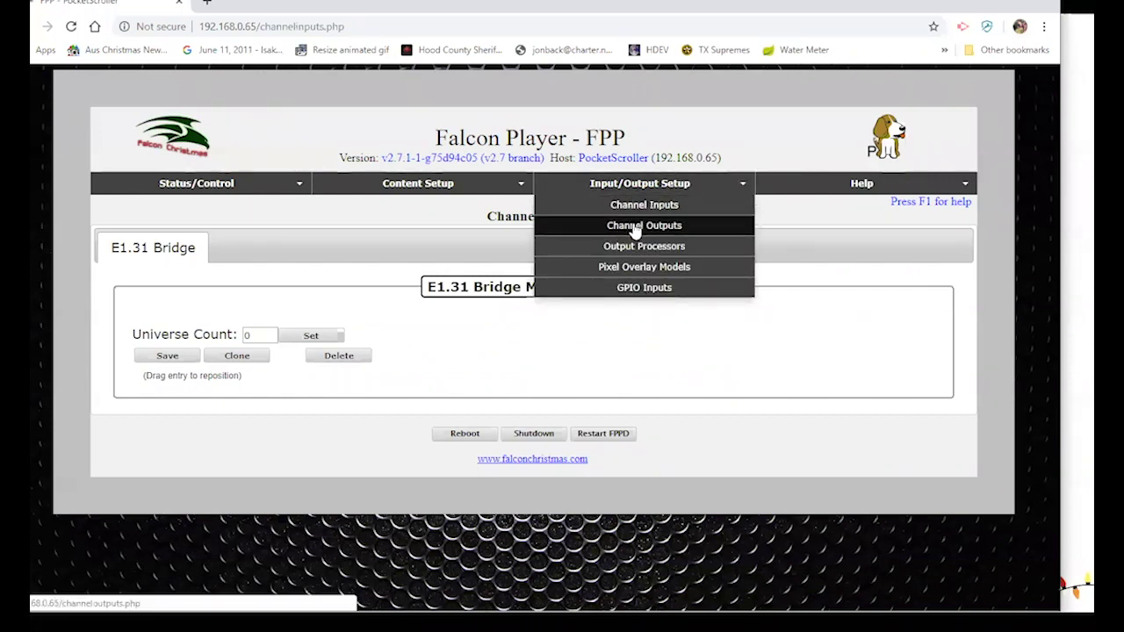
{"action": "left_click", "coordinate": [631, 230]}
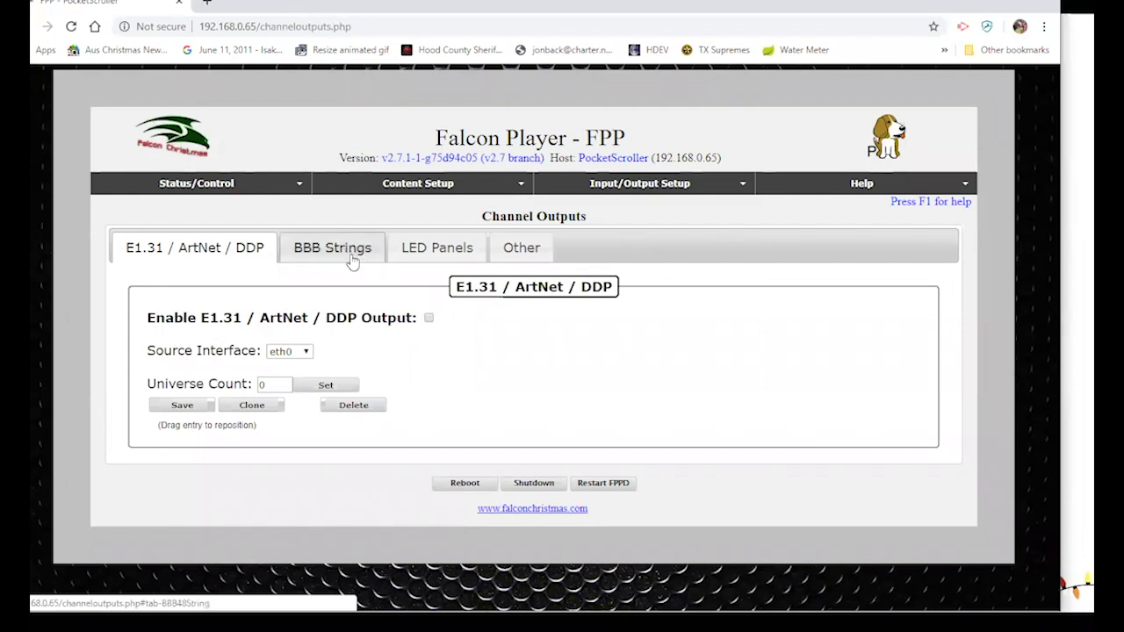
{"action": "left_click", "coordinate": [323, 255]}
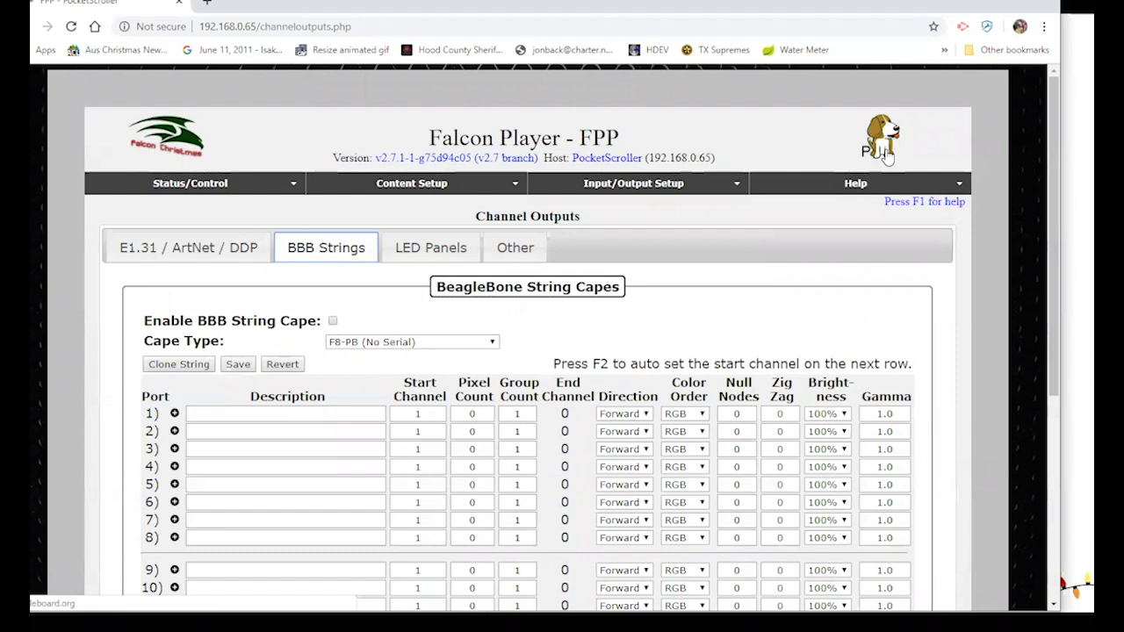
{"action": "left_click", "coordinate": [425, 255]}
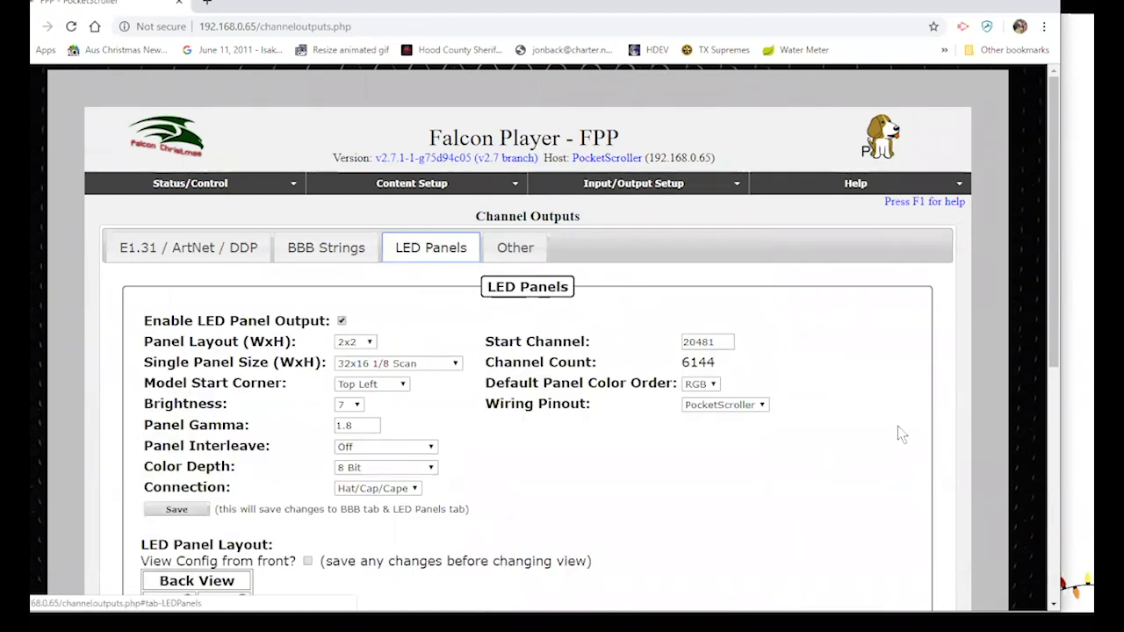
{"action": "scroll", "coordinate": [894, 415], "scroll_direction": "down", "scroll_amount": 2}
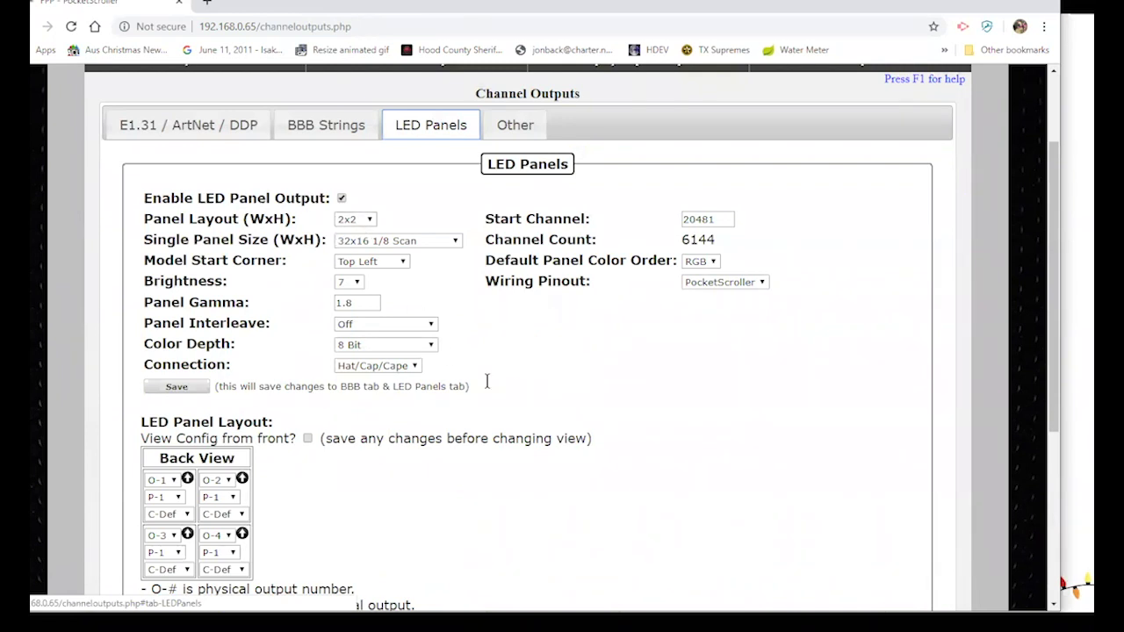
{"action": "scroll", "coordinate": [555, 404], "scroll_direction": "up", "scroll_amount": 3}
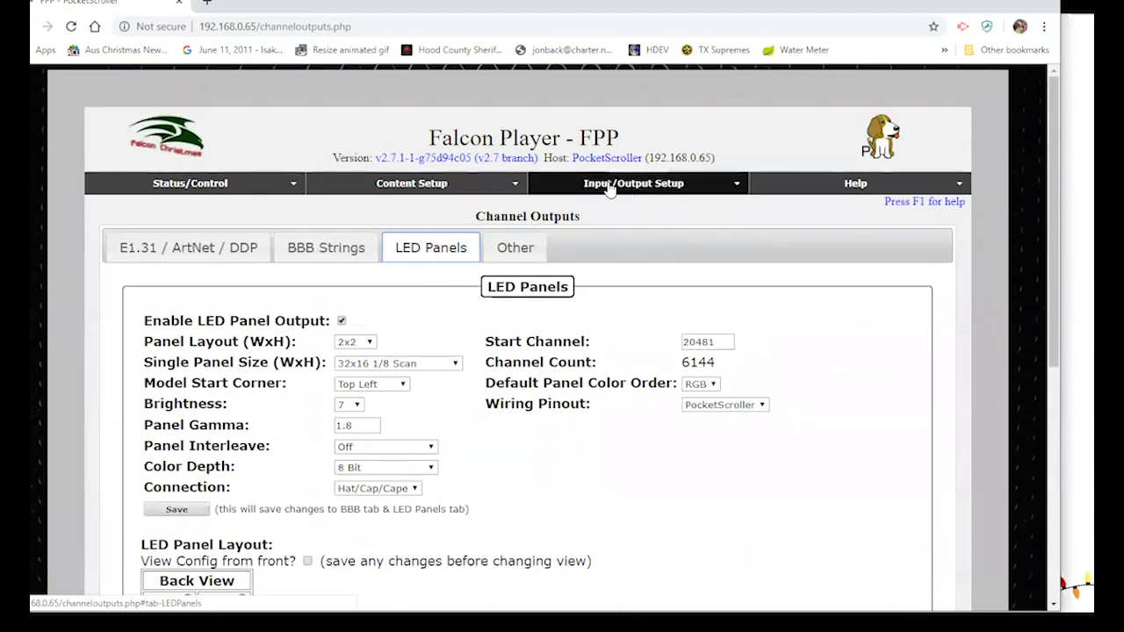
{"action": "mouse_move", "coordinate": [610, 191]}
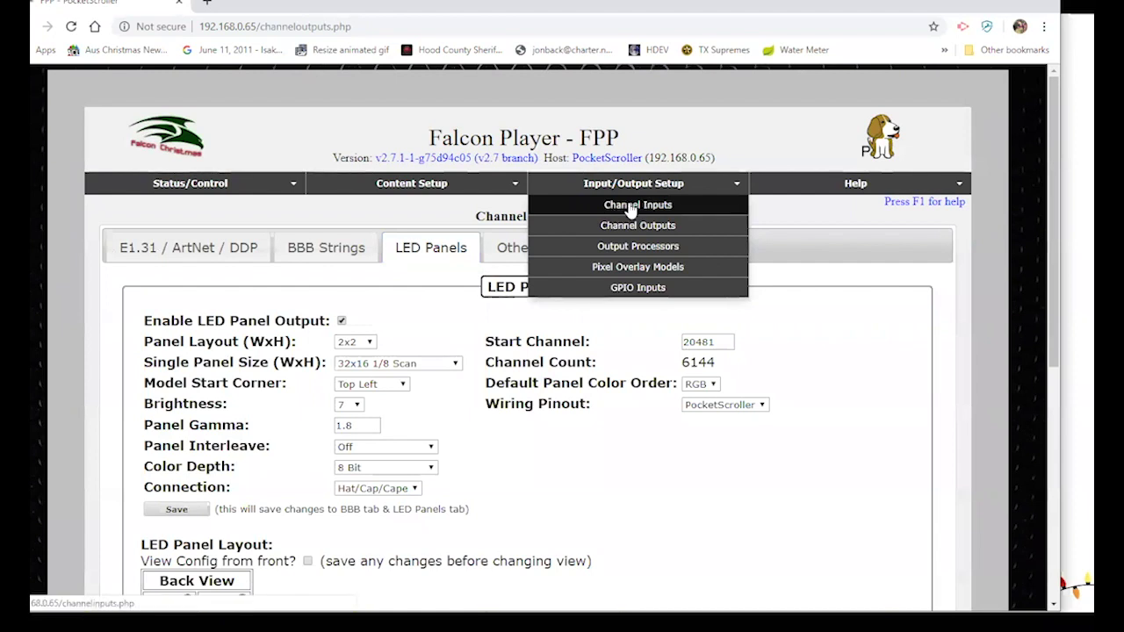
{"action": "left_click", "coordinate": [631, 207]}
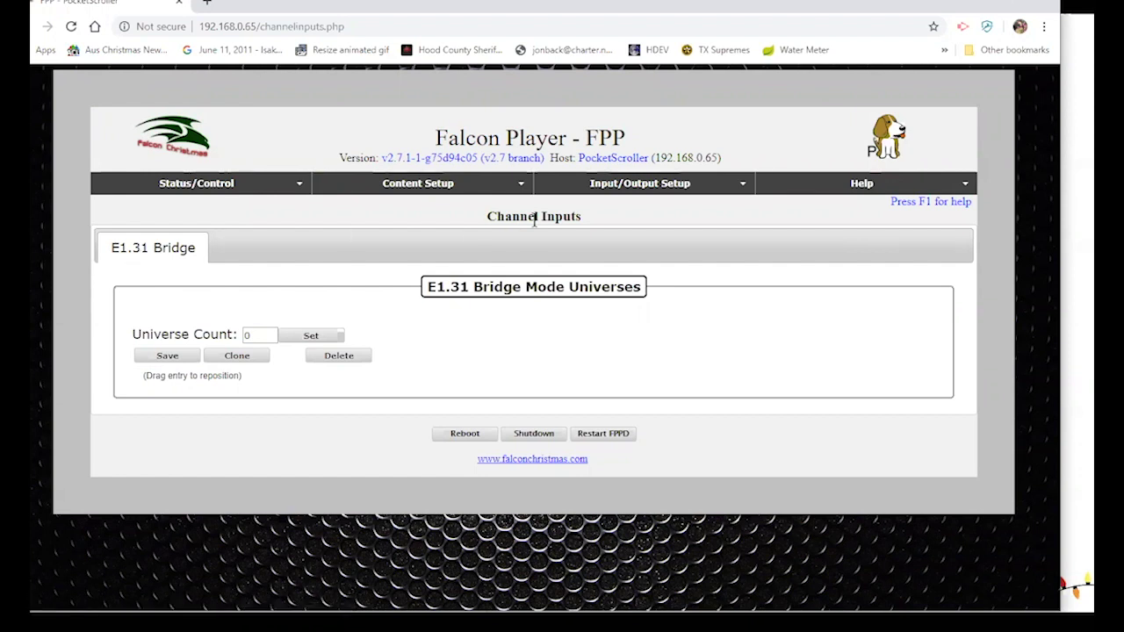
Add a new output row to the Other outputs in Channel Outputs.
{"action": "left_click", "coordinate": [612, 187]}
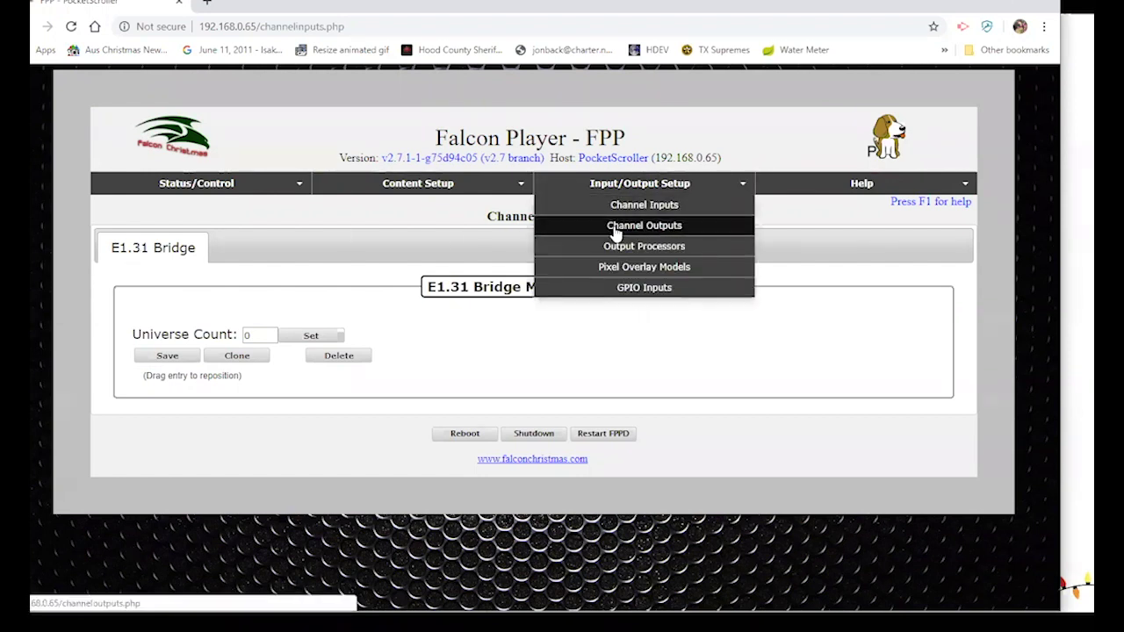
{"action": "left_click", "coordinate": [613, 228]}
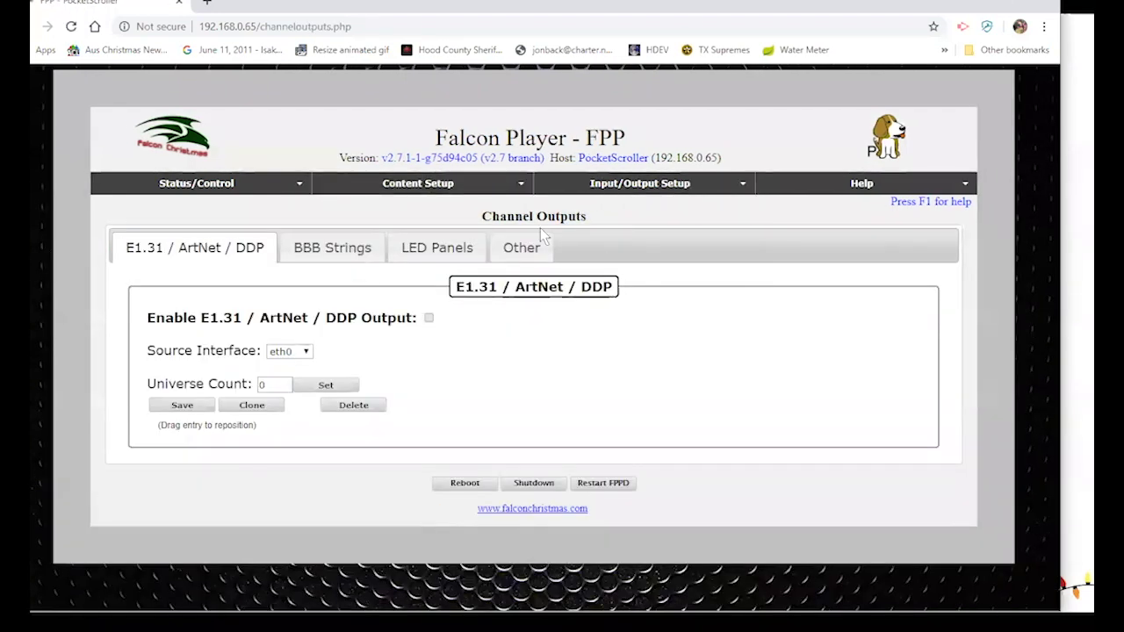
{"action": "left_click", "coordinate": [518, 249]}
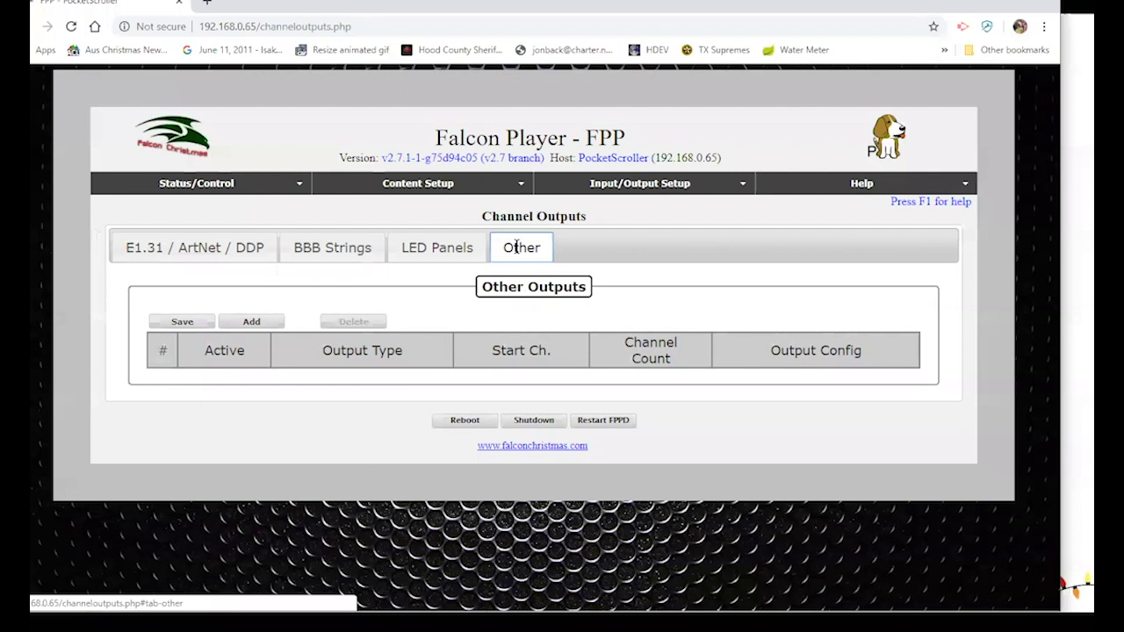
{"action": "left_click", "coordinate": [251, 322]}
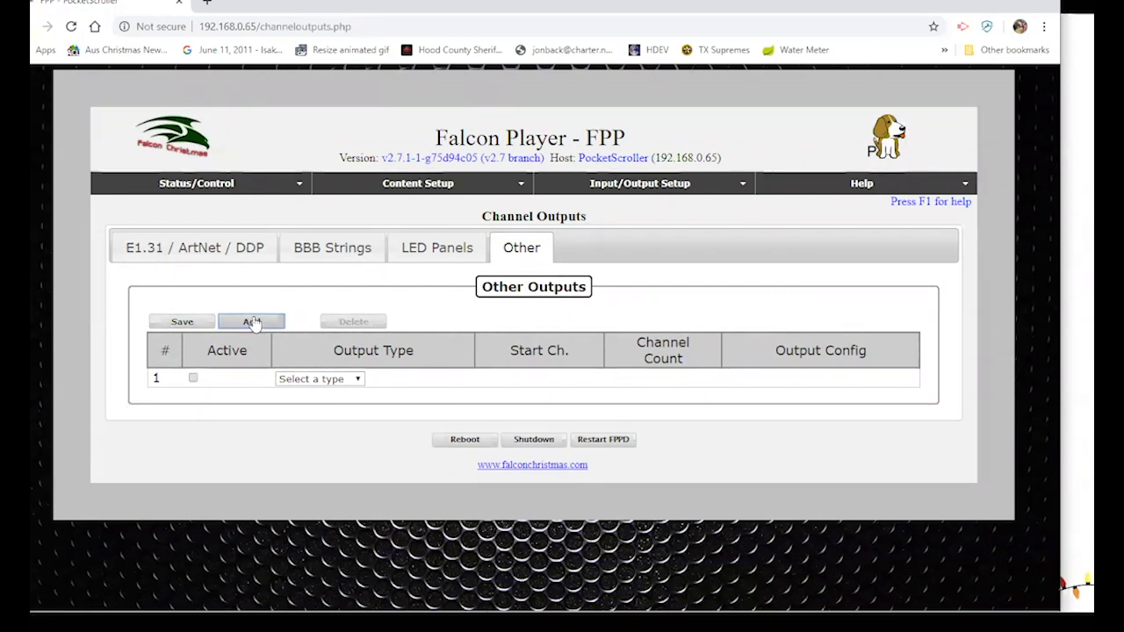
Set the first output row's type to Virtual Matrix and choose fb0 as its port.
{"action": "left_click", "coordinate": [333, 380]}
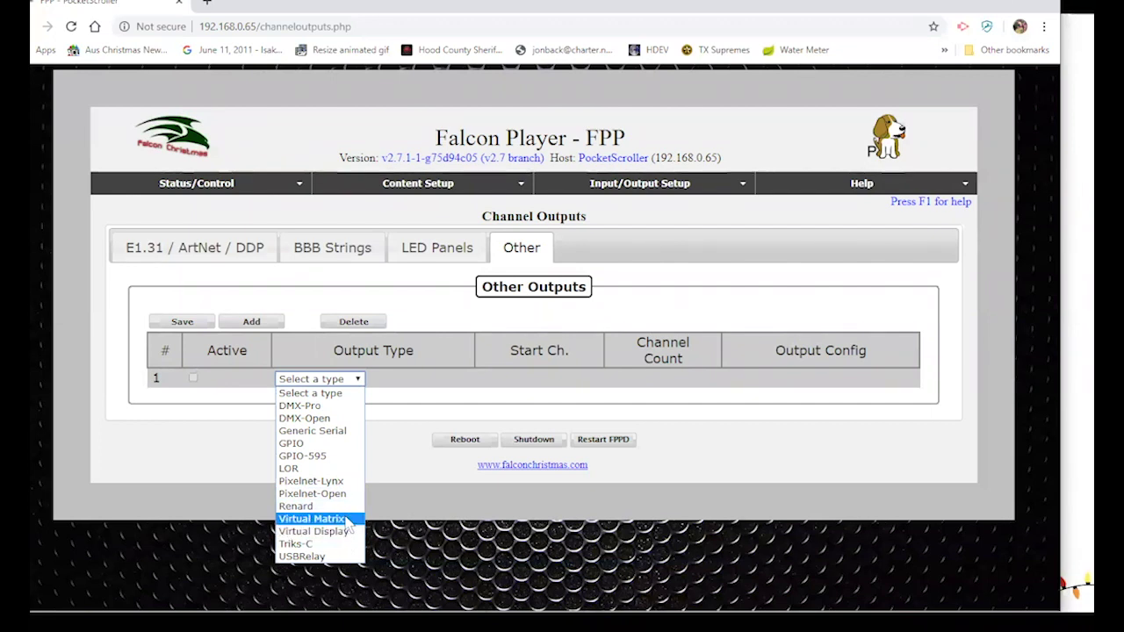
{"action": "left_click", "coordinate": [346, 522]}
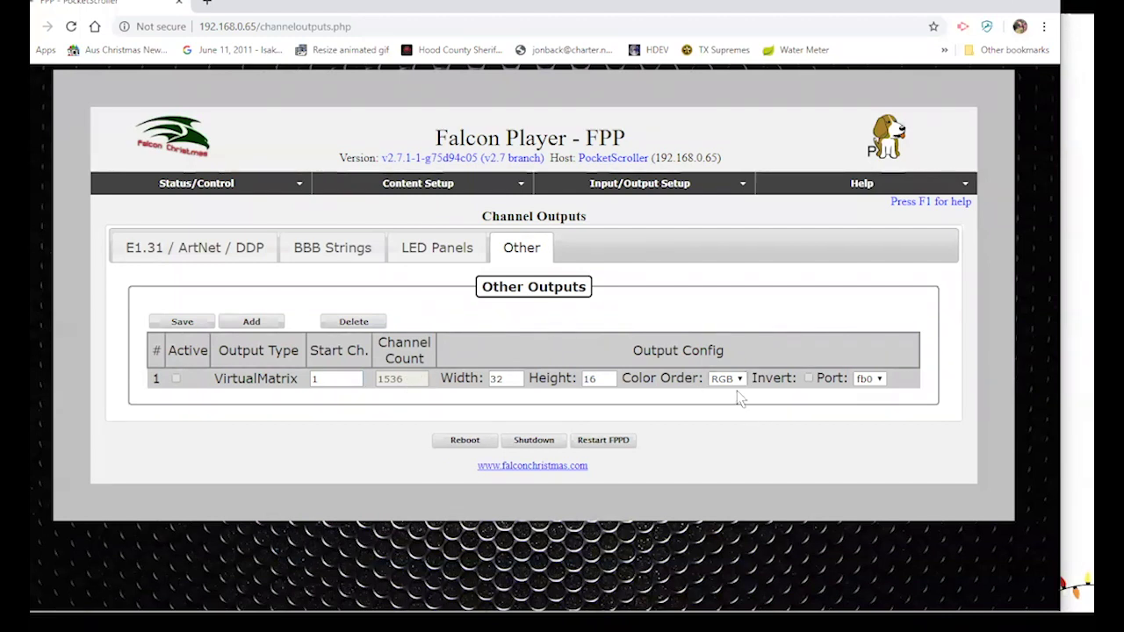
{"action": "left_click", "coordinate": [880, 380]}
{"action": "left_click", "coordinate": [878, 393]}
Add a second output row of type Virtual Display and set its color order to RGB.
{"action": "left_click", "coordinate": [264, 323]}
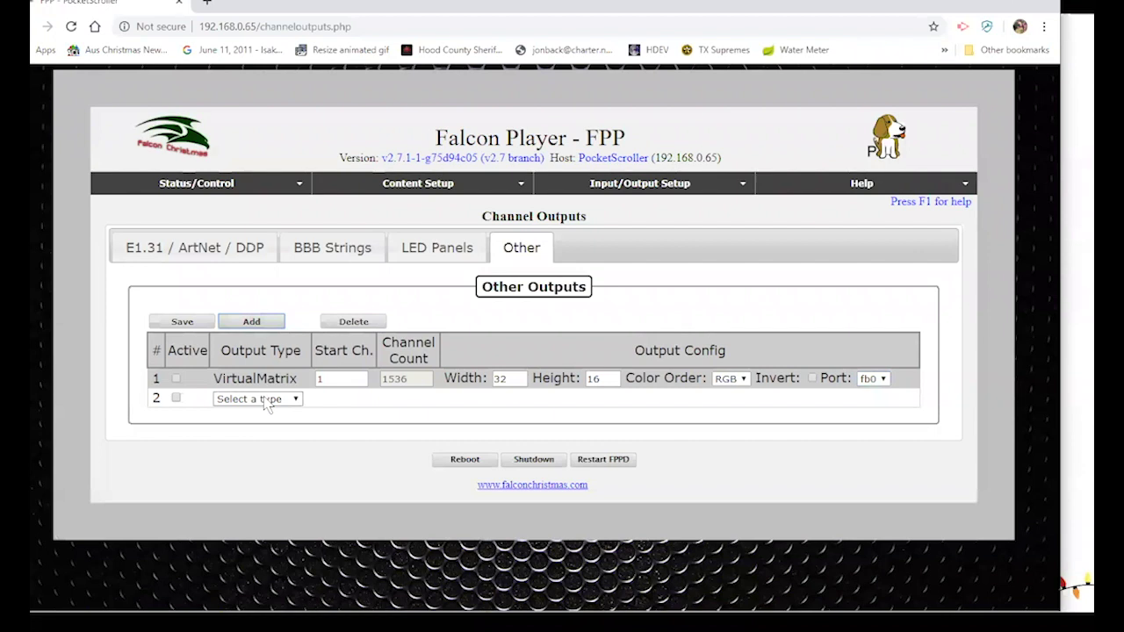
{"action": "left_click", "coordinate": [269, 400]}
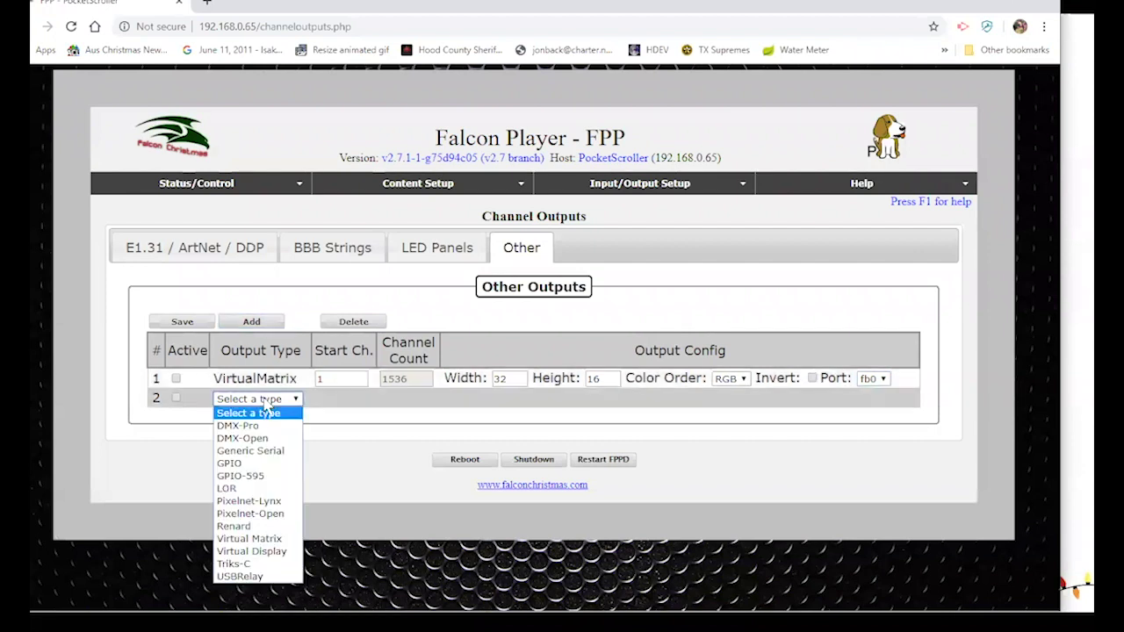
{"action": "left_click", "coordinate": [255, 552]}
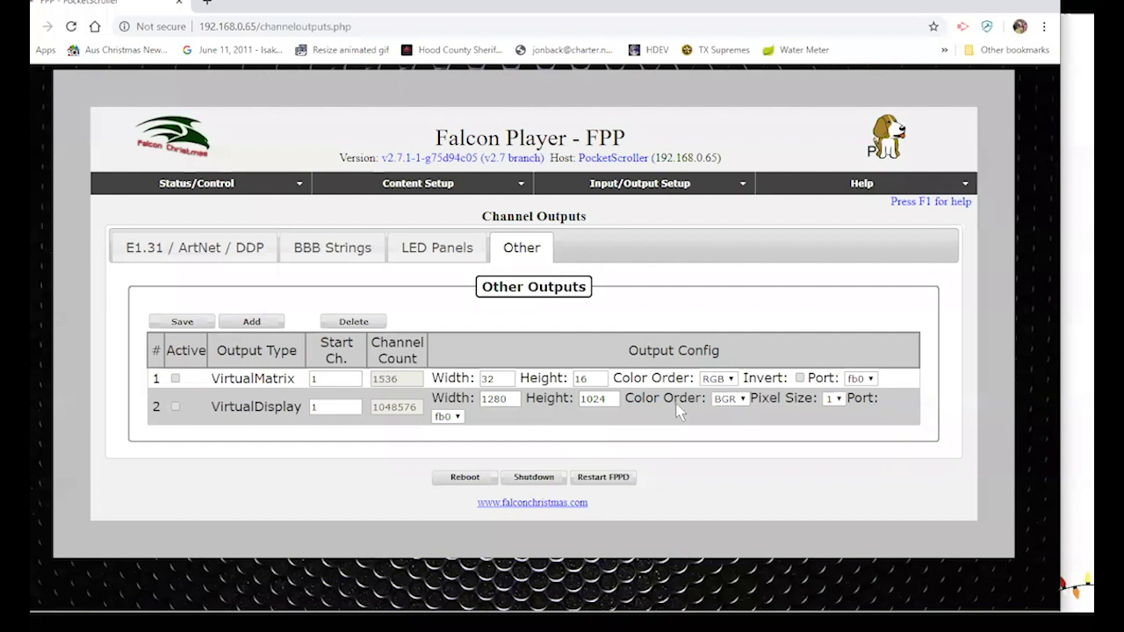
{"action": "left_click", "coordinate": [747, 405]}
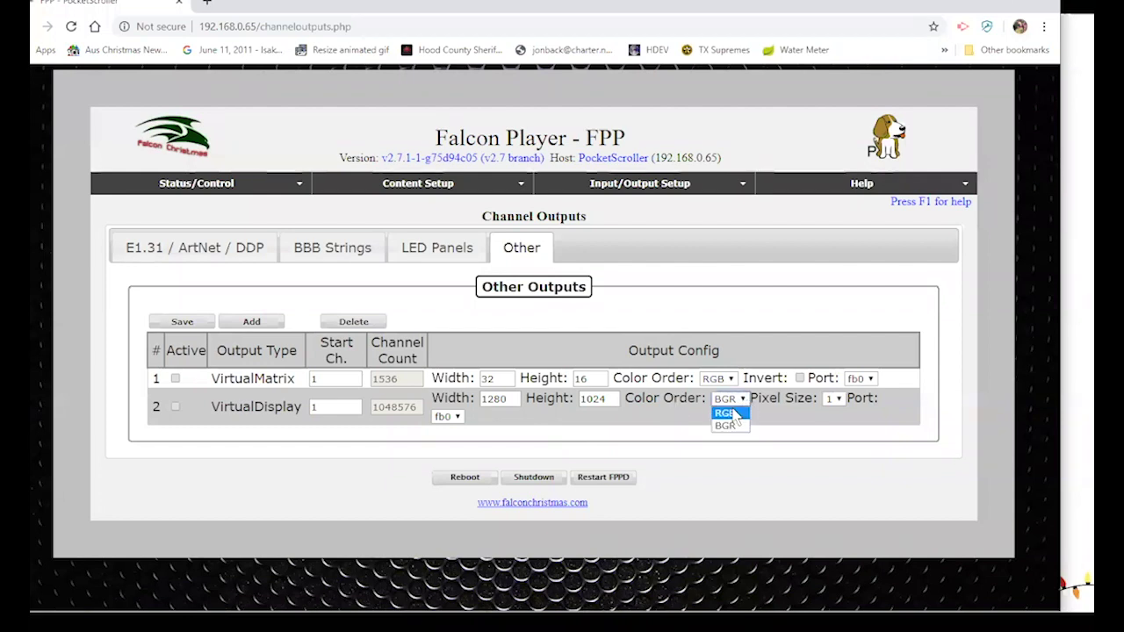
{"action": "left_click", "coordinate": [753, 423]}
{"action": "left_click", "coordinate": [754, 415]}
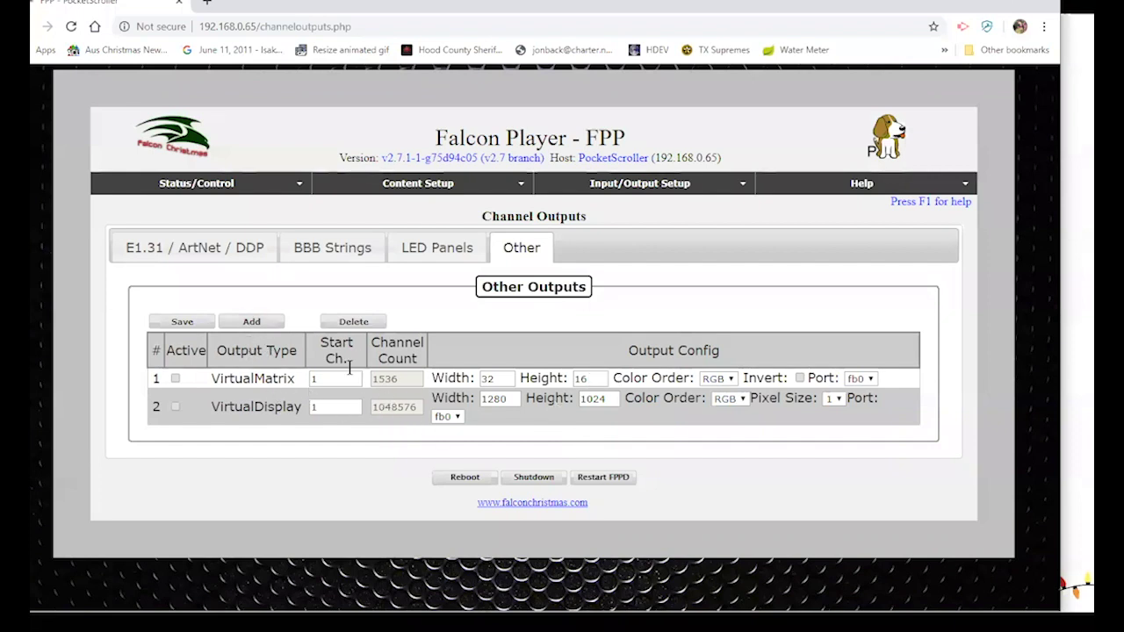
Add a third output row of type USBRelay and look through its available ports.
{"action": "left_click", "coordinate": [251, 323]}
{"action": "left_click", "coordinate": [286, 439]}
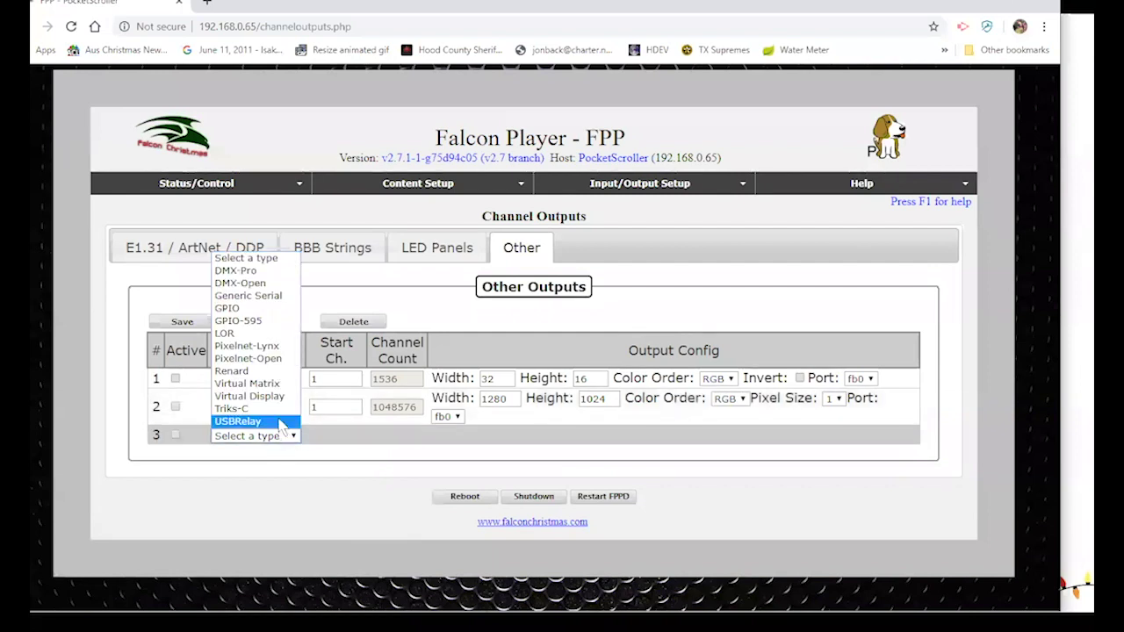
{"action": "left_click", "coordinate": [255, 421]}
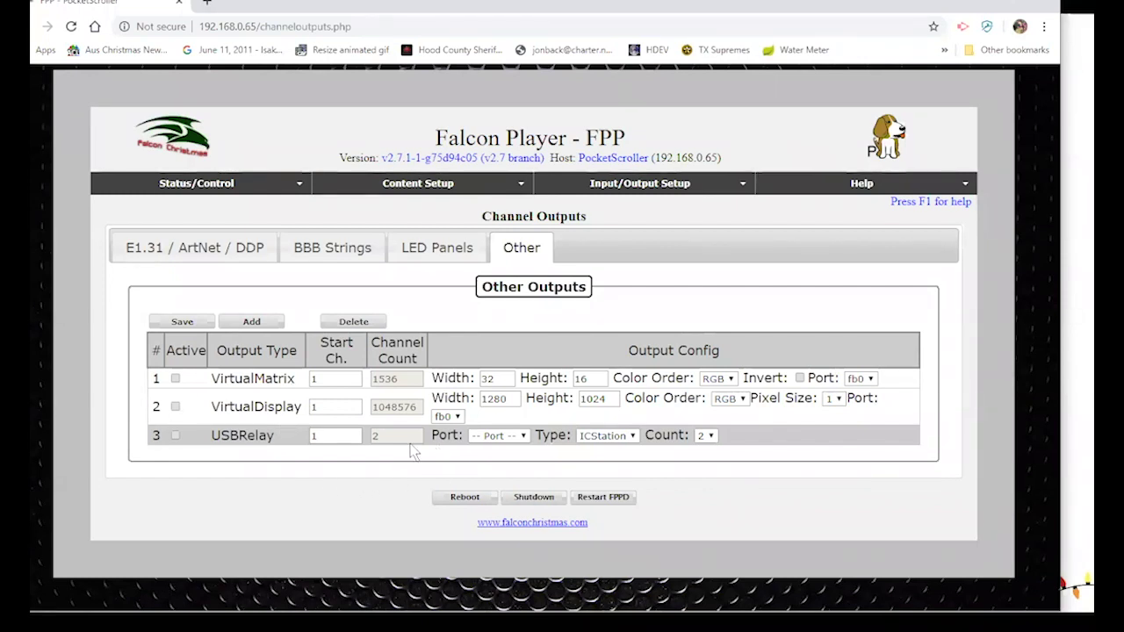
{"action": "left_click", "coordinate": [507, 436]}
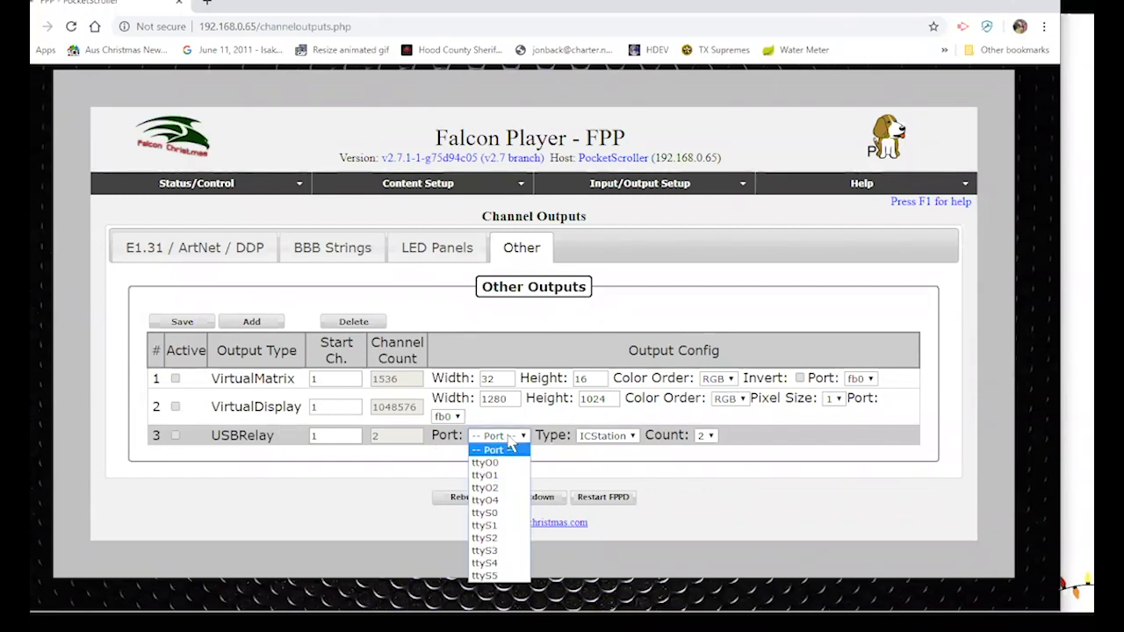
{"action": "left_click", "coordinate": [507, 436]}
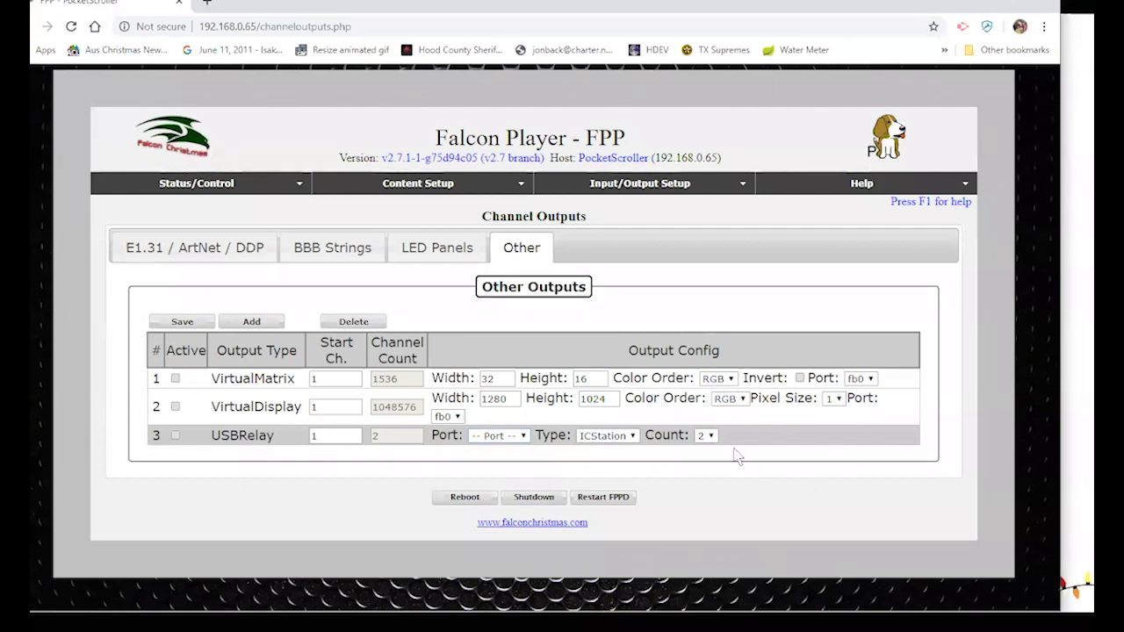
Set the USBRelay output's count to 4 and its port to ttyO0.
{"action": "left_click", "coordinate": [708, 436]}
{"action": "left_click", "coordinate": [705, 463]}
{"action": "left_click", "coordinate": [507, 437]}
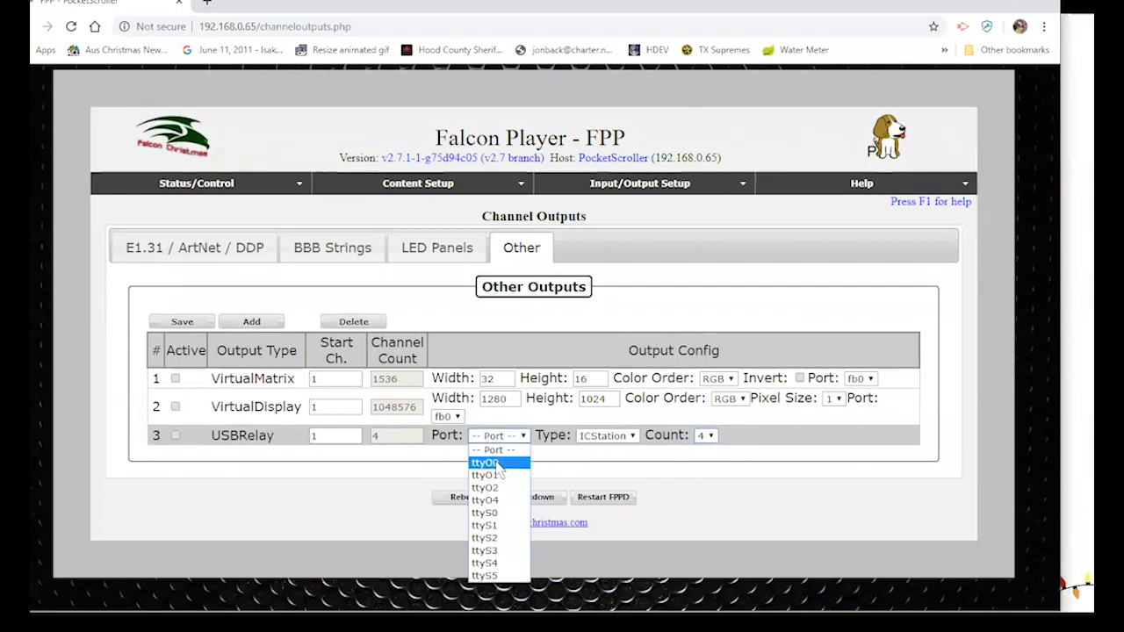
{"action": "left_click", "coordinate": [498, 464]}
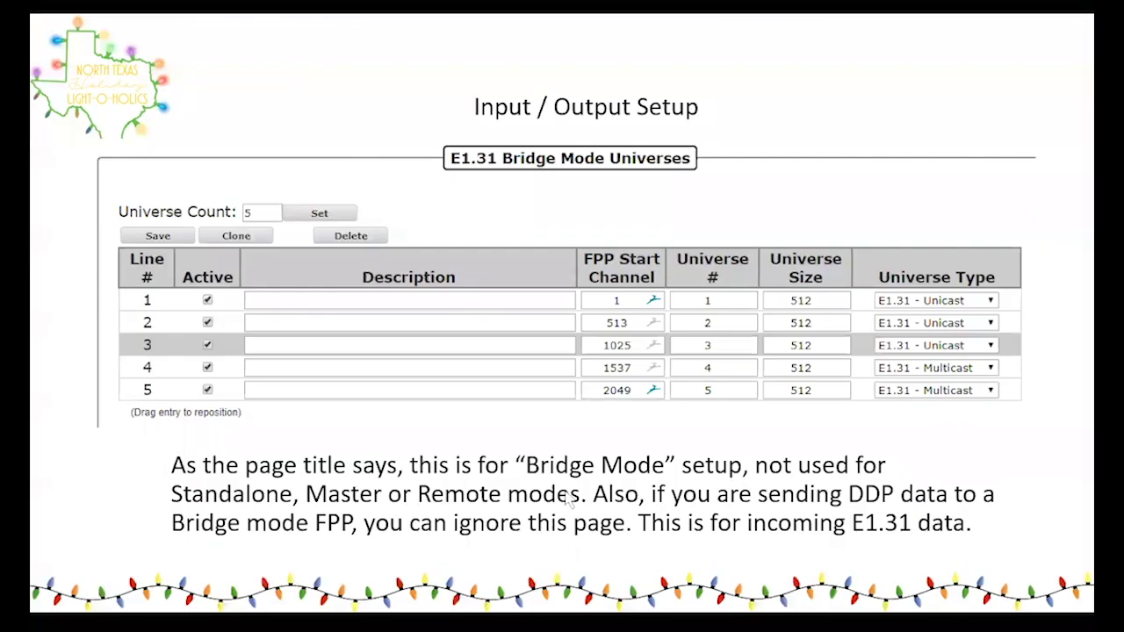
Switch to the presentation and advance from the E1.31 Bridge Mode Universes slide to the DDP explanation slide.
{"action": "key", "text": "Right"}
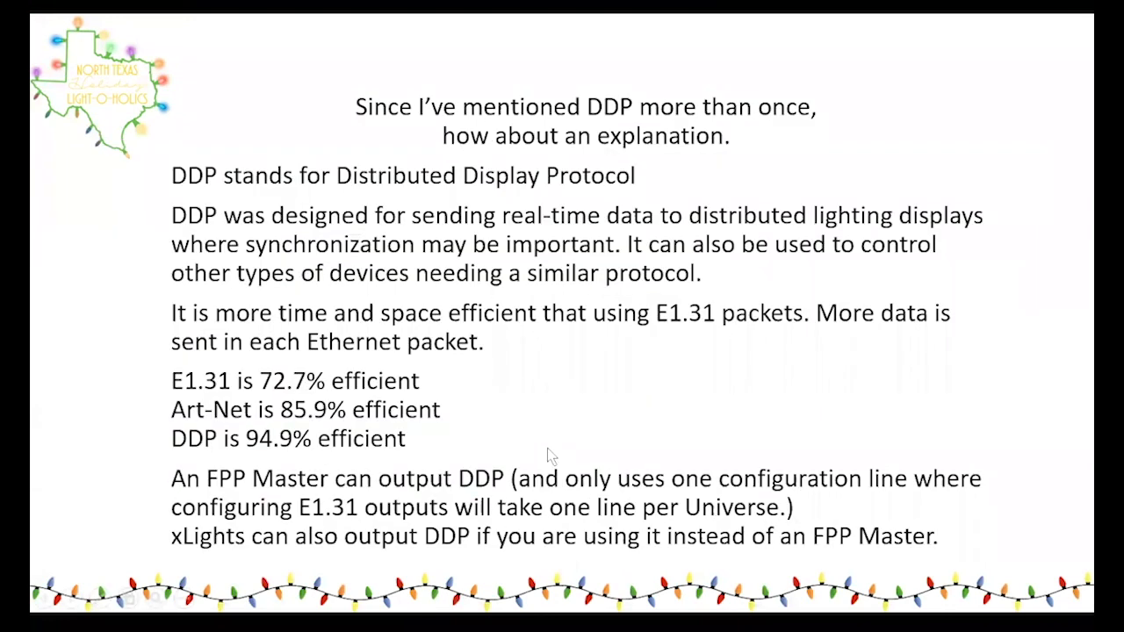